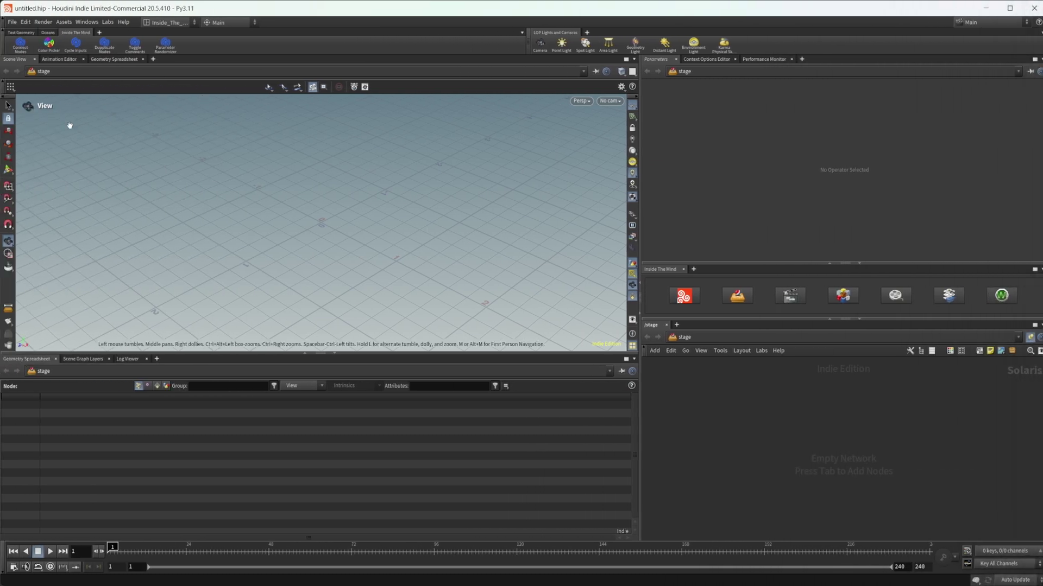
# - Create a SOP Create node in the stage network and go inside it
pyautogui.press('Tab')
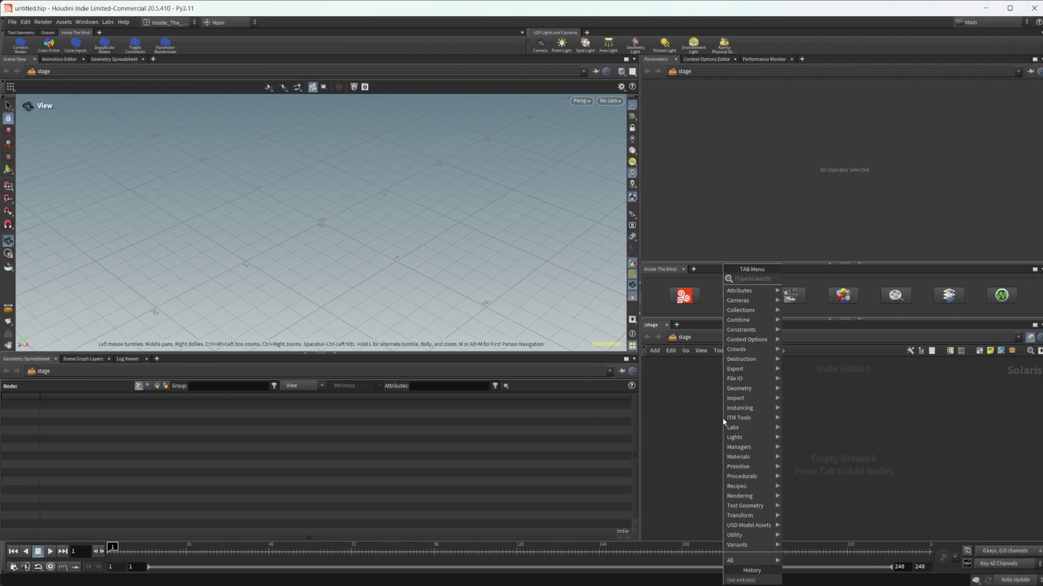
pyautogui.press('Right')
pyautogui.press('Return')
pyautogui.click(722, 418)
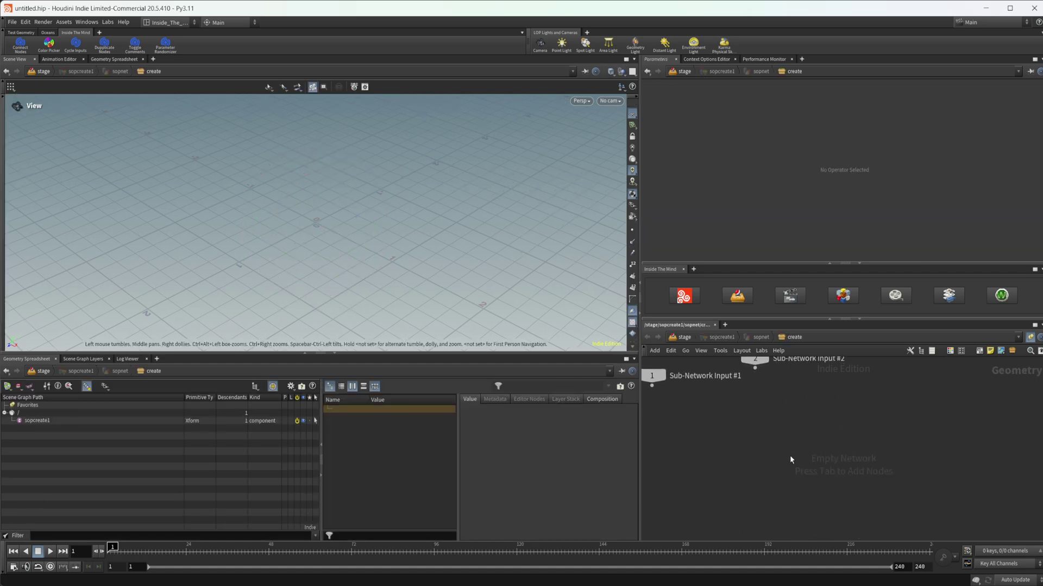
# - Add a Box node to the geometry network
pyautogui.press('Tab')
pyautogui.moveTo(799, 457)
pyautogui.click(868, 23)
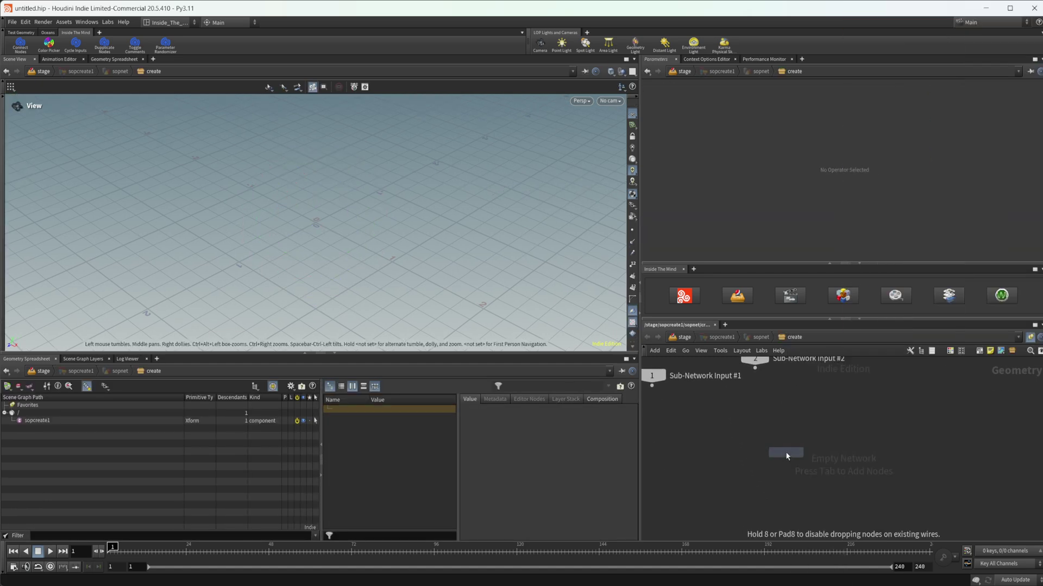
pyautogui.click(785, 452)
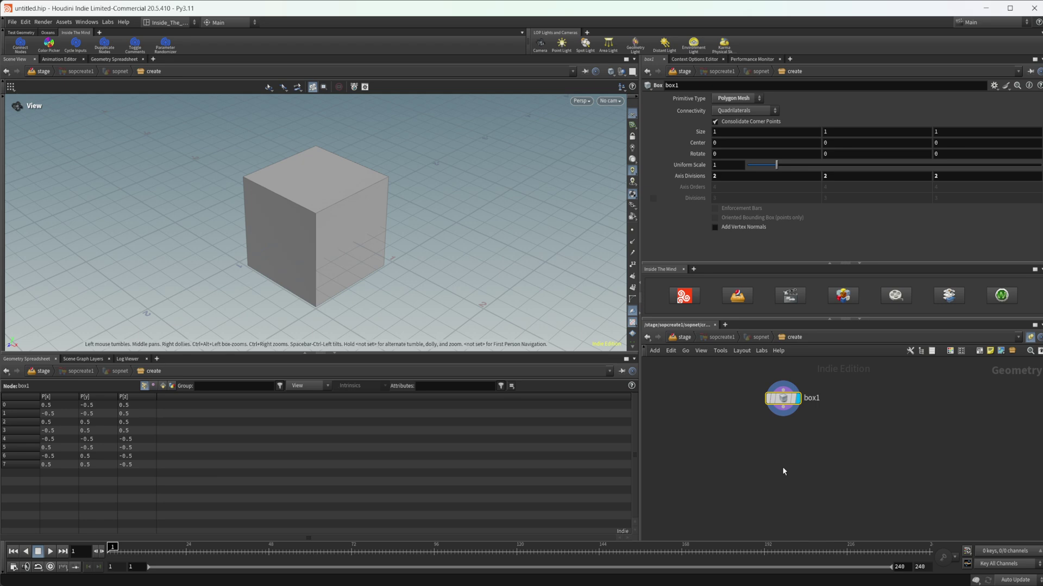
# - Add an Attribute Wrangle node fed by the box
pyautogui.press('Tab')
pyautogui.write('atw')
pyautogui.press('Return')
pyautogui.click(786, 464)
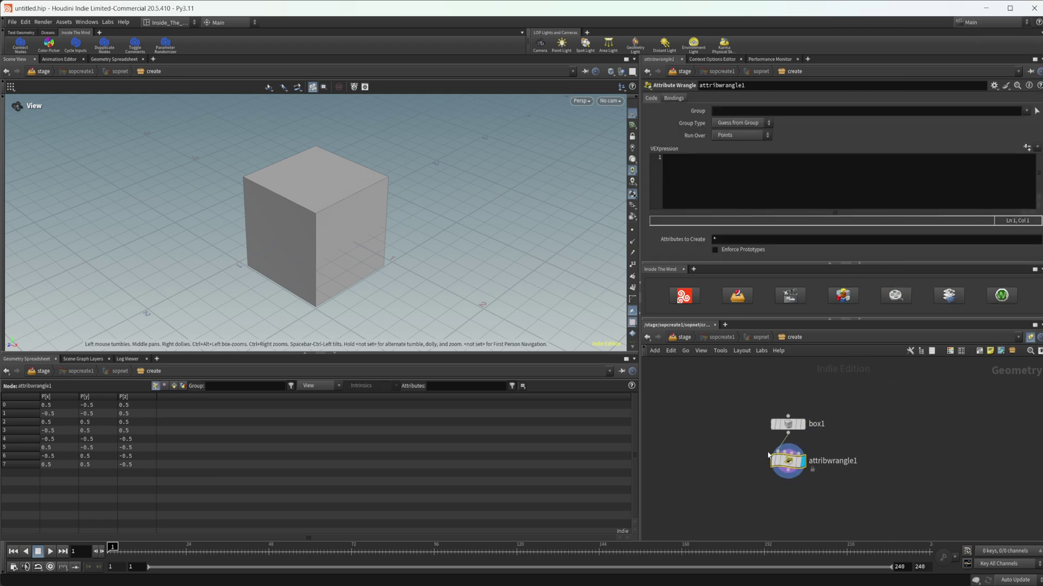
# - Disconnect the Attribute Wrangle from the displayed box and move it further below the box node
pyautogui.scroll(3, 785, 423)
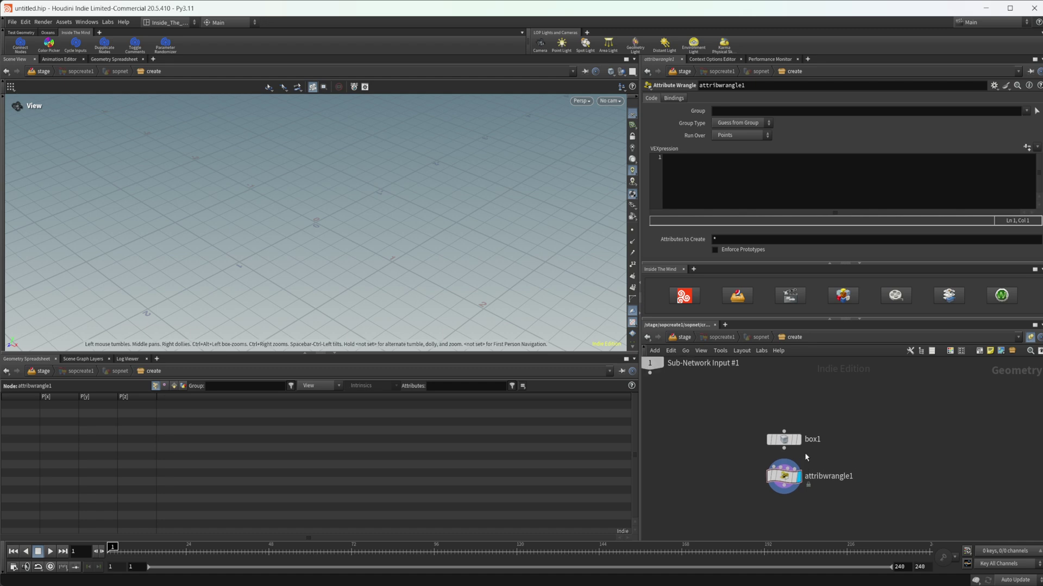
pyautogui.moveTo(774, 436)
pyautogui.click(801, 405)
pyautogui.scroll(-2, 785, 472)
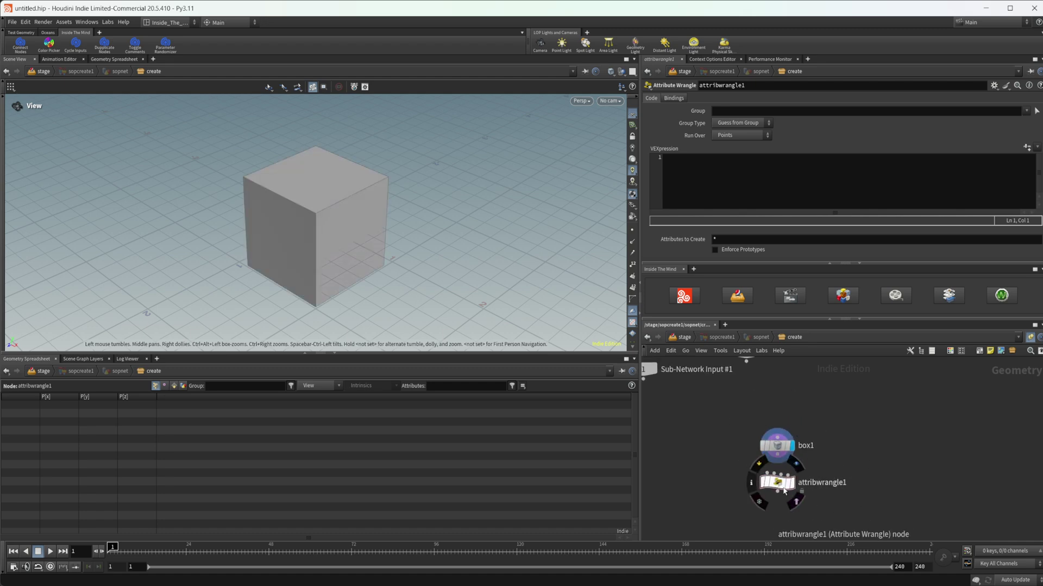
pyautogui.moveTo(786, 475); pyautogui.dragTo(779, 508)
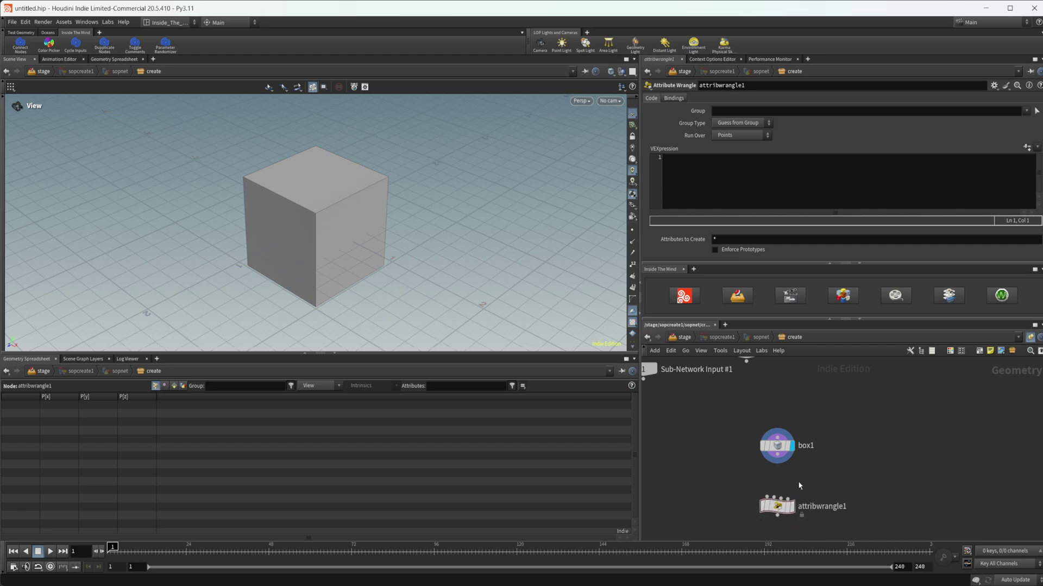
# - Use the Connect Nodes shelf tool to wire the box into the Attribute Wrangle's first input
pyautogui.click(786, 453)
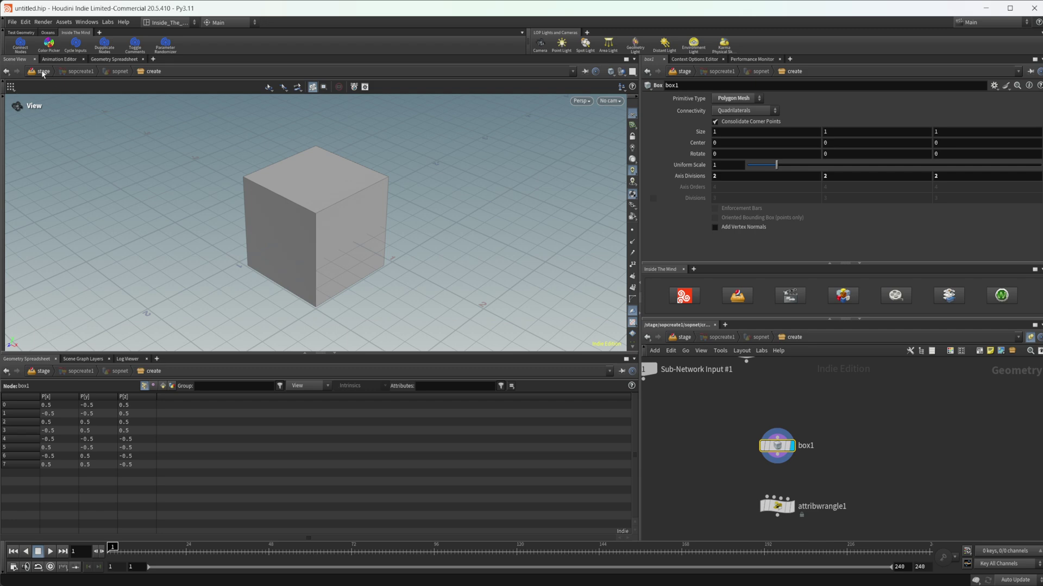
pyautogui.click(21, 46)
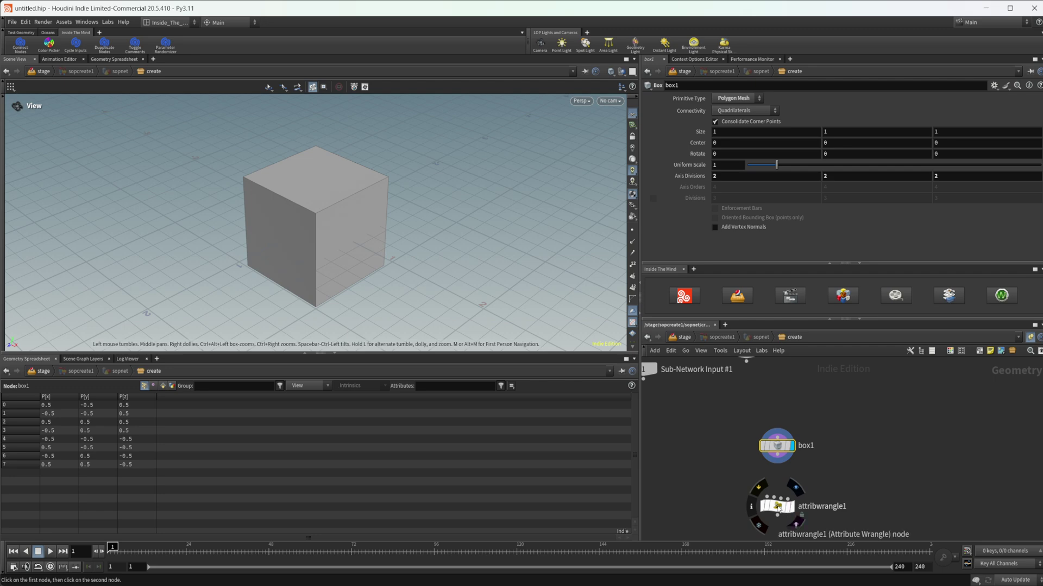
pyautogui.click(779, 506)
pyautogui.click(782, 456)
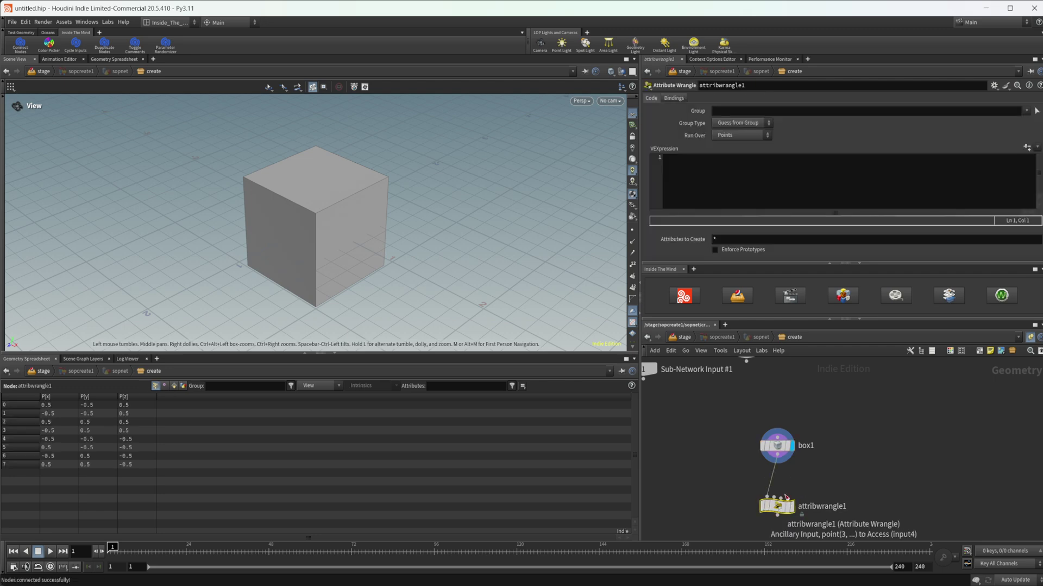
# - Wire the box into the Attribute Wrangle's second input with Connect Nodes, and cut both wires between the two nodes
pyautogui.click(780, 445)
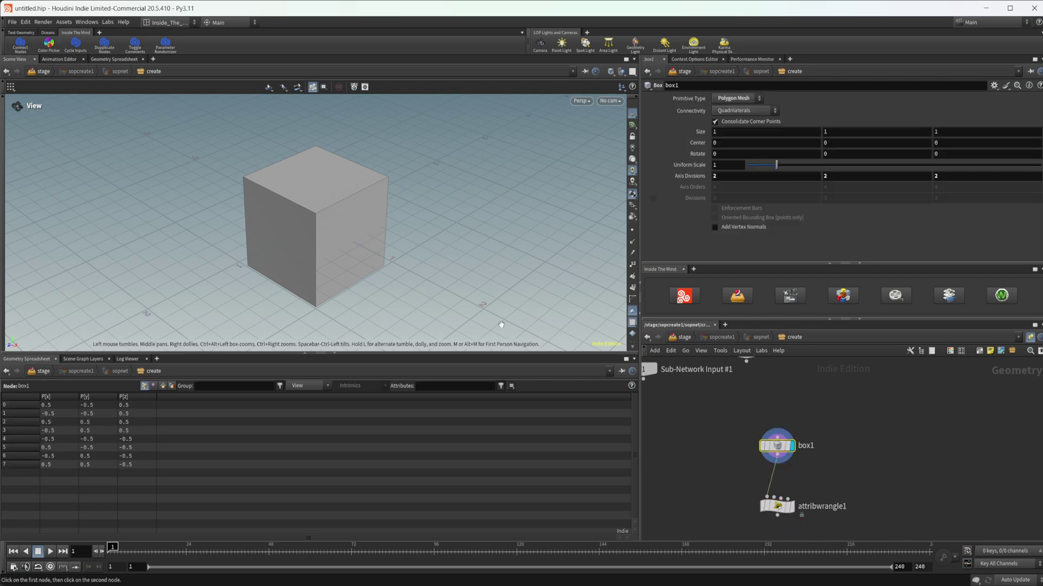
pyautogui.click(777, 506)
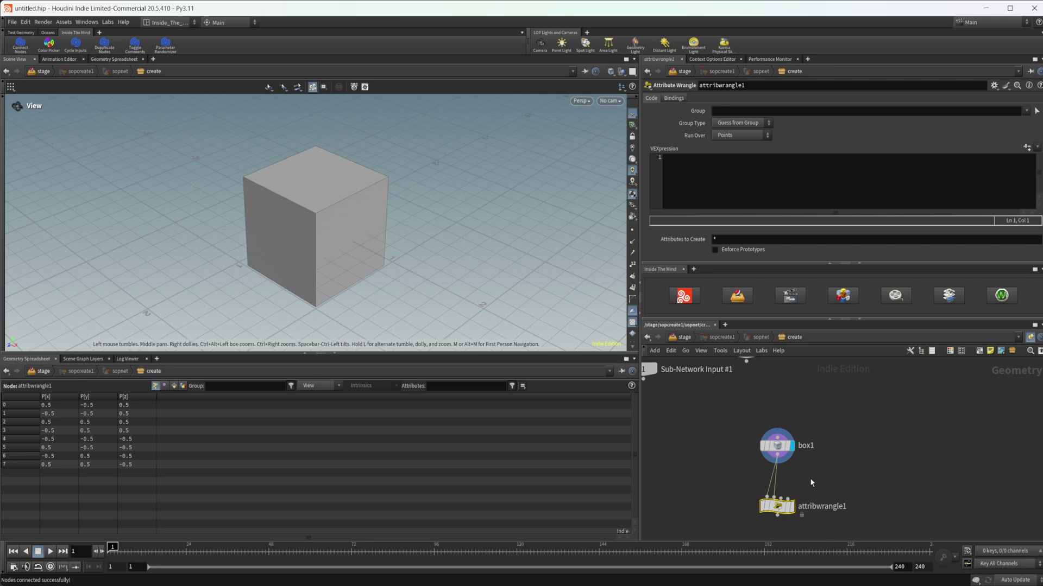
pyautogui.moveTo(810, 478); pyautogui.dragTo(757, 478)
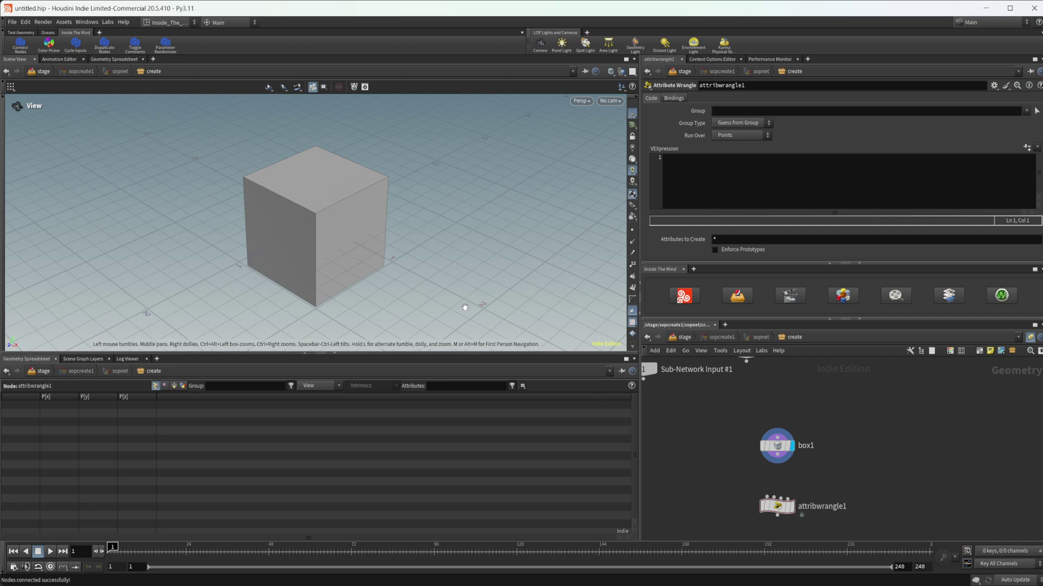
# - Reconnect the box to the Attribute Wrangle's first input with the Connect Nodes tool
pyautogui.hotkey('alt', 'c')
pyautogui.click(775, 449)
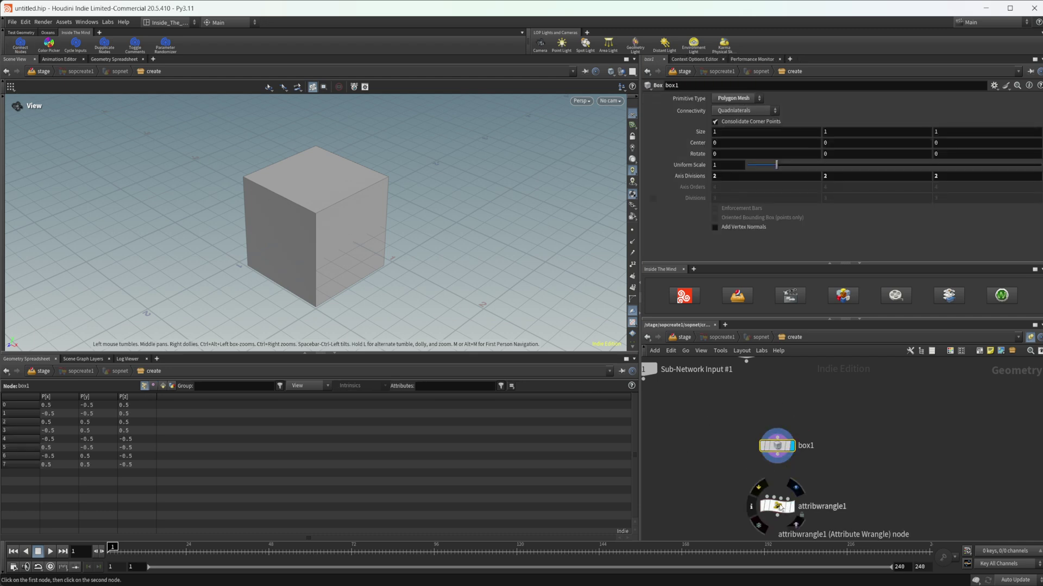
pyautogui.click(777, 506)
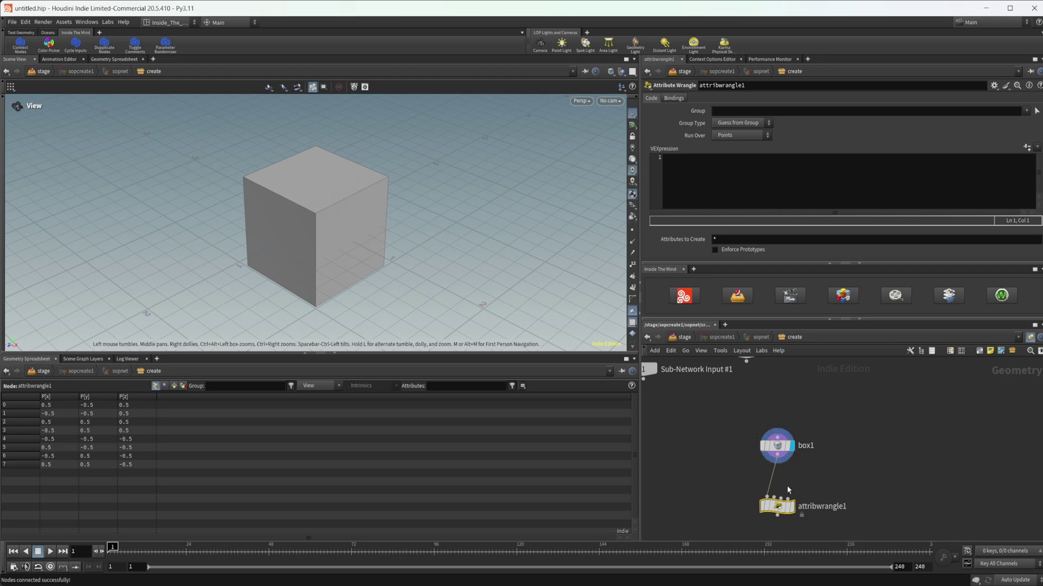
pyautogui.click(830, 481)
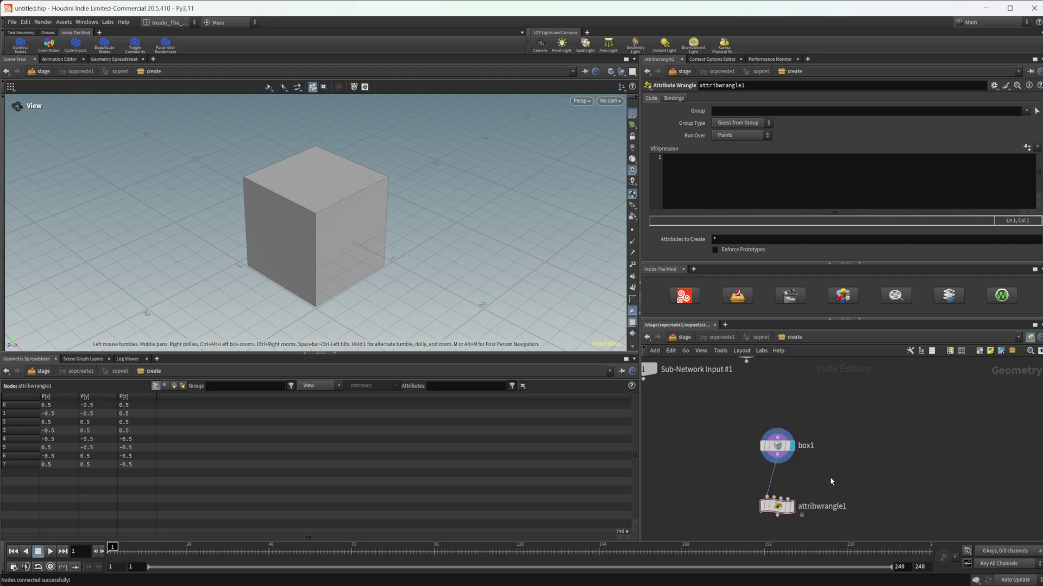
pyautogui.click(777, 463)
pyautogui.click(770, 506)
# - Open the Connect Nodes shelf tool for editing and bring up its Network Pane hotkey assignment
pyautogui.rightClick(24, 51)
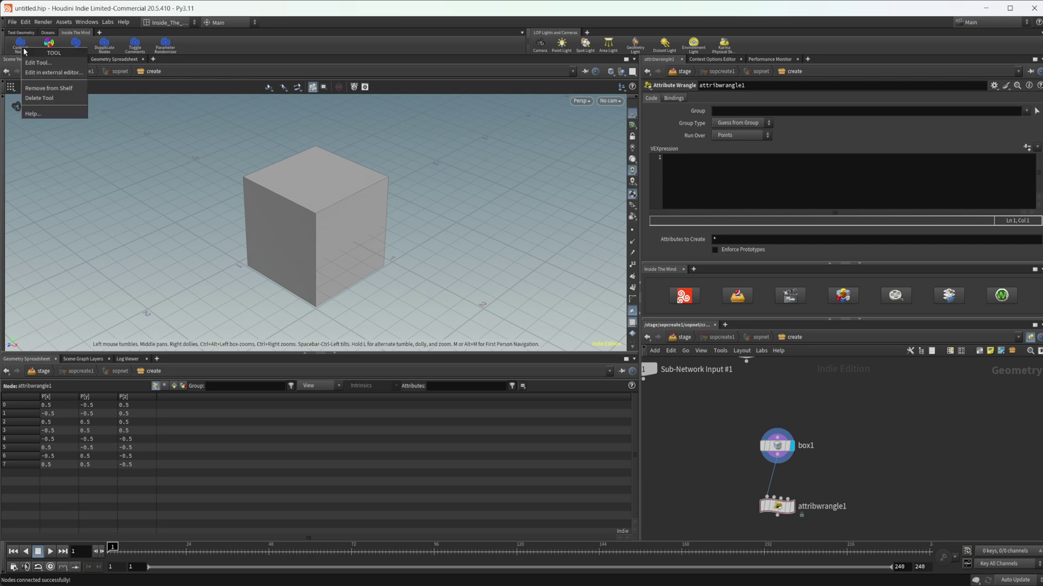
pyautogui.click(65, 67)
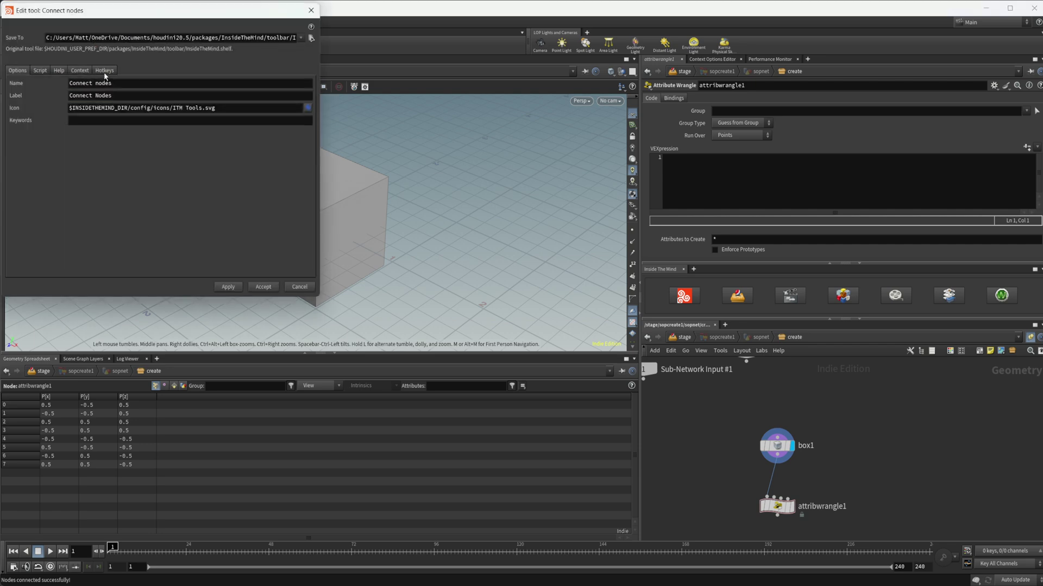
pyautogui.click(104, 70)
pyautogui.moveTo(168, 16); pyautogui.dragTo(361, 133)
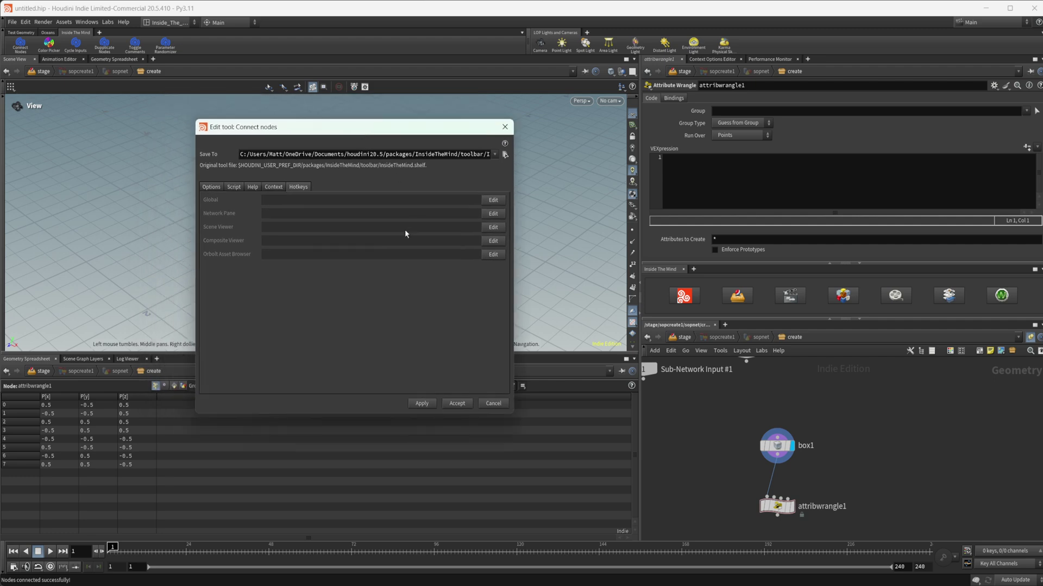
pyautogui.click(487, 215)
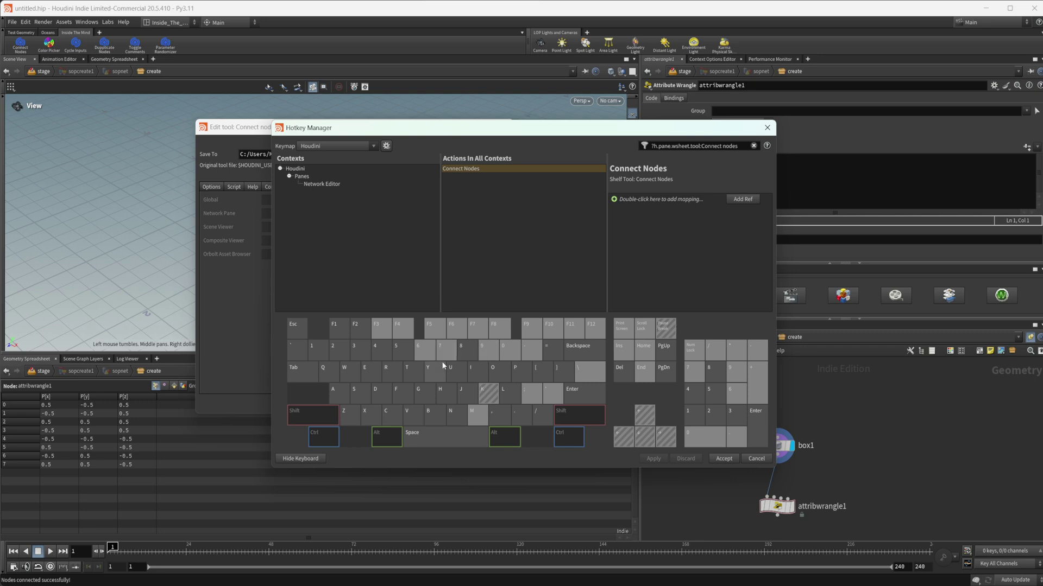
# - Try to assign the semicolon key to Connect Nodes in the Network Editor context using the on-screen keyboard
pyautogui.click(319, 185)
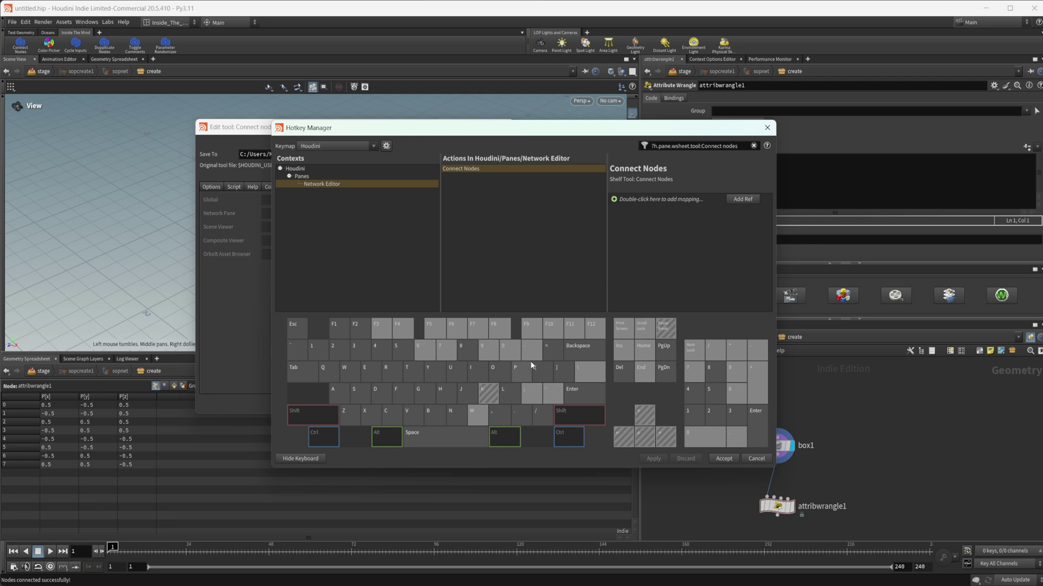
pyautogui.click(536, 391)
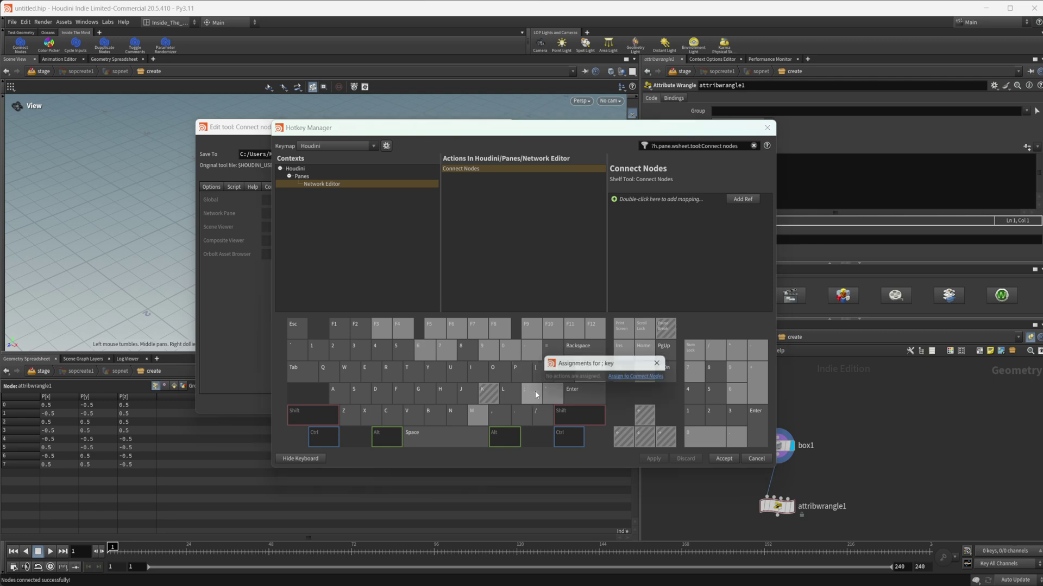
pyautogui.click(638, 377)
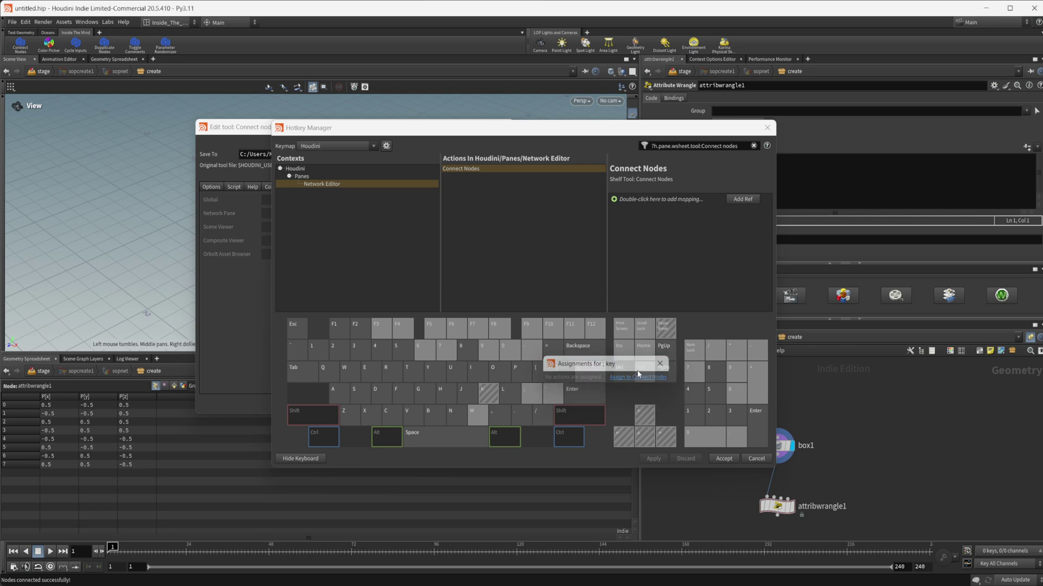
# - Check which actions are assigned to the F key
pyautogui.click(403, 393)
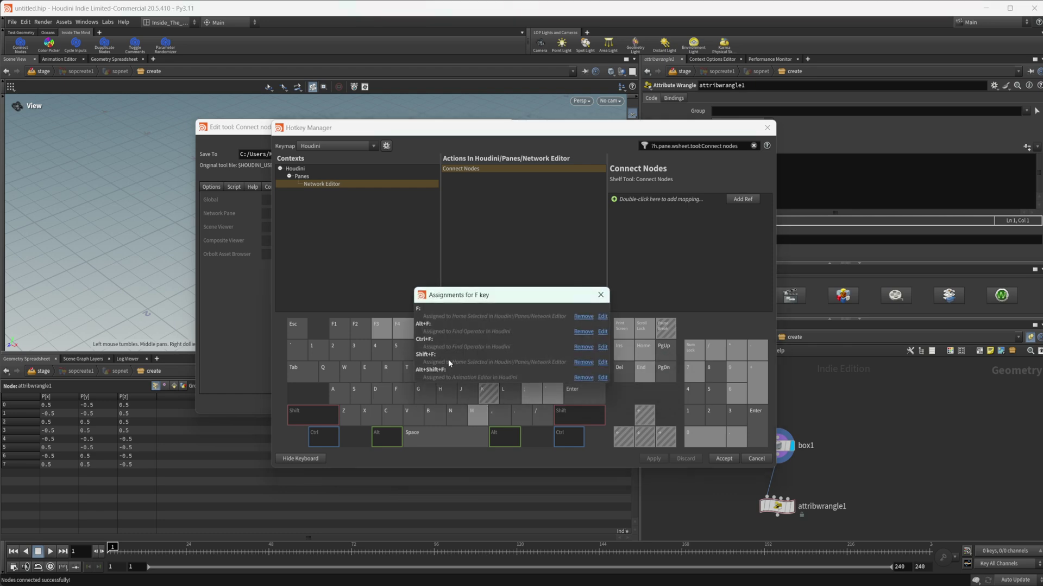
pyautogui.click(600, 295)
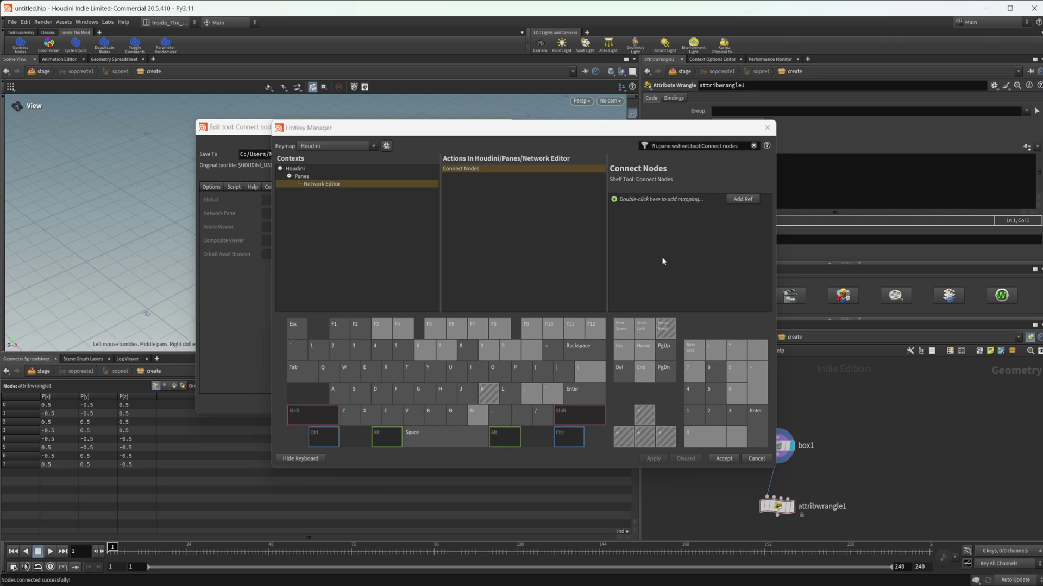
pyautogui.click(740, 200)
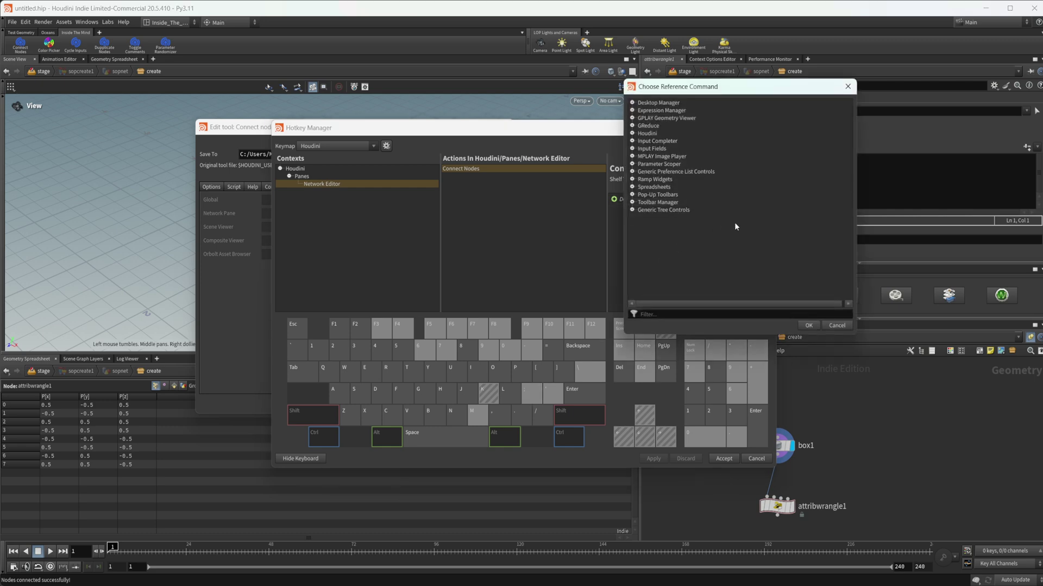
pyautogui.click(840, 326)
# - Add a semicolon (;) key mapping for Connect Nodes in the Network Editor context and accept the hotkey and tool changes
pyautogui.doubleClick(654, 199)
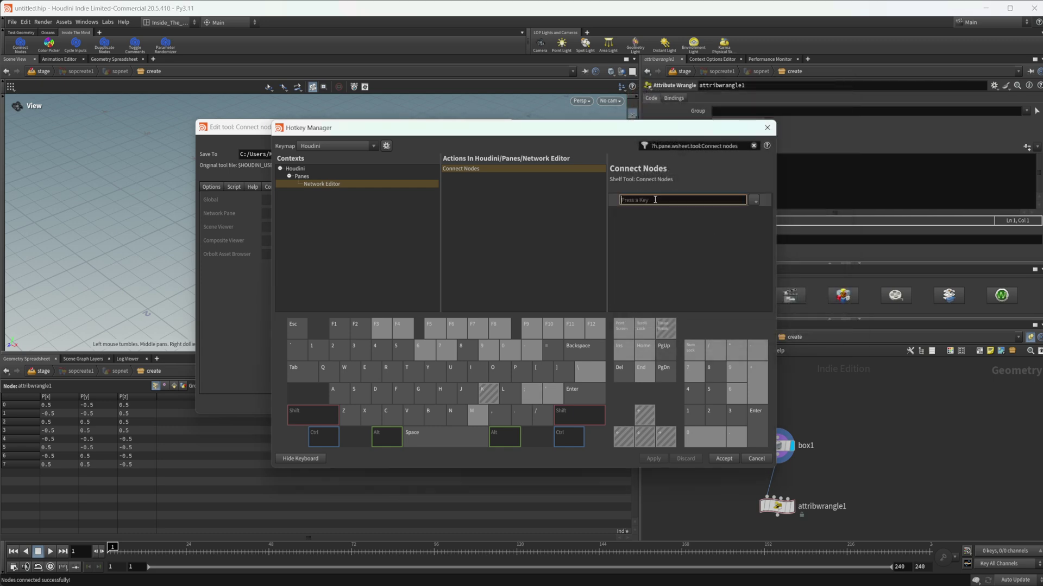
pyautogui.press(';')
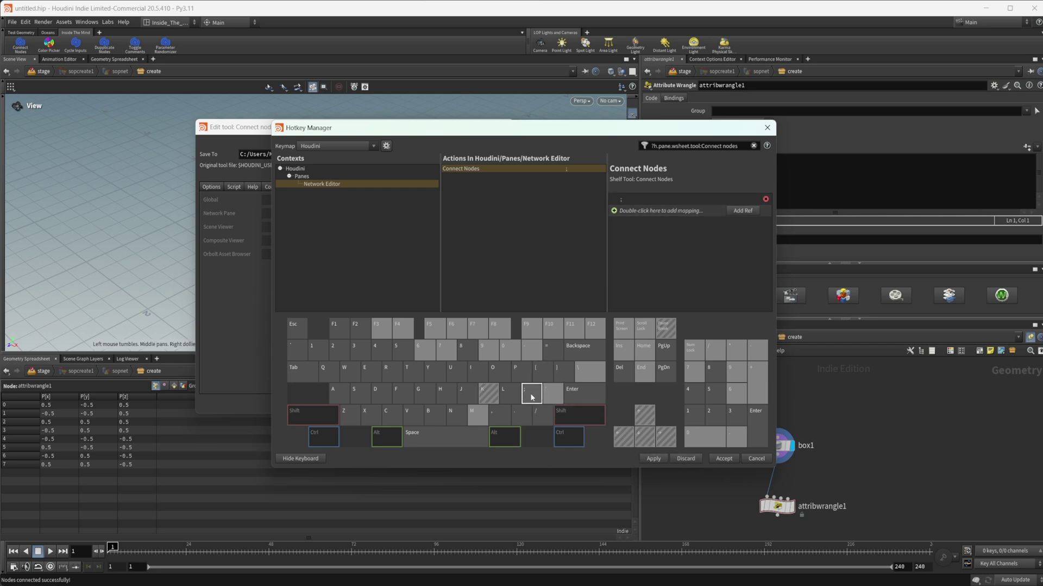
pyautogui.moveTo(535, 397)
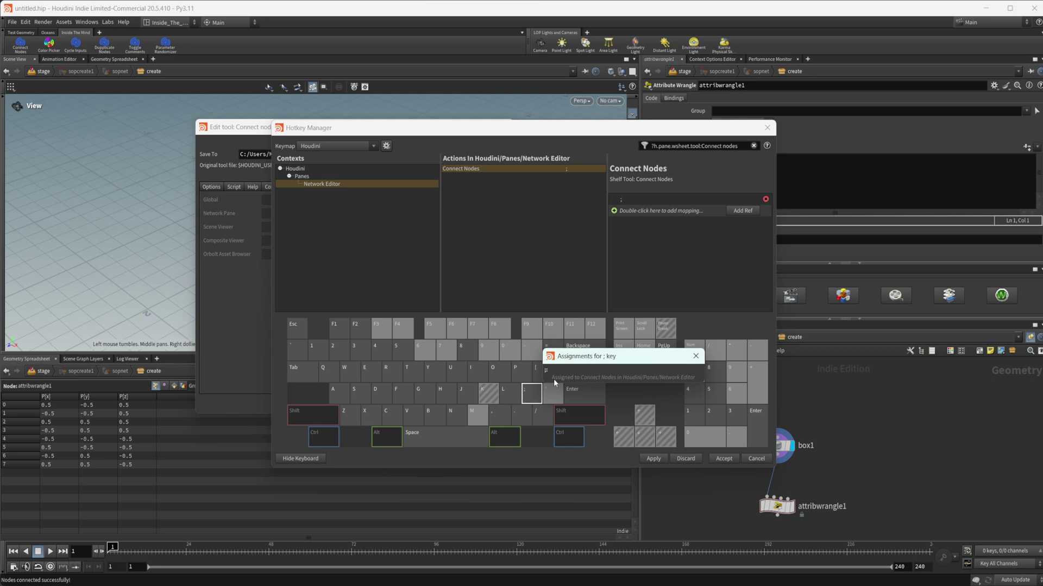
pyautogui.click(696, 356)
pyautogui.click(724, 458)
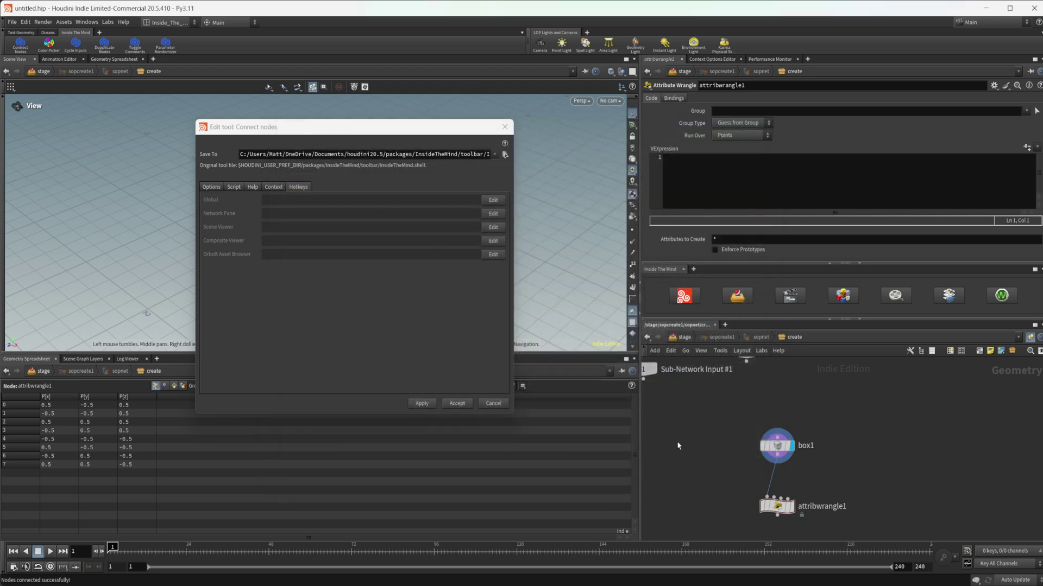
pyautogui.click(456, 403)
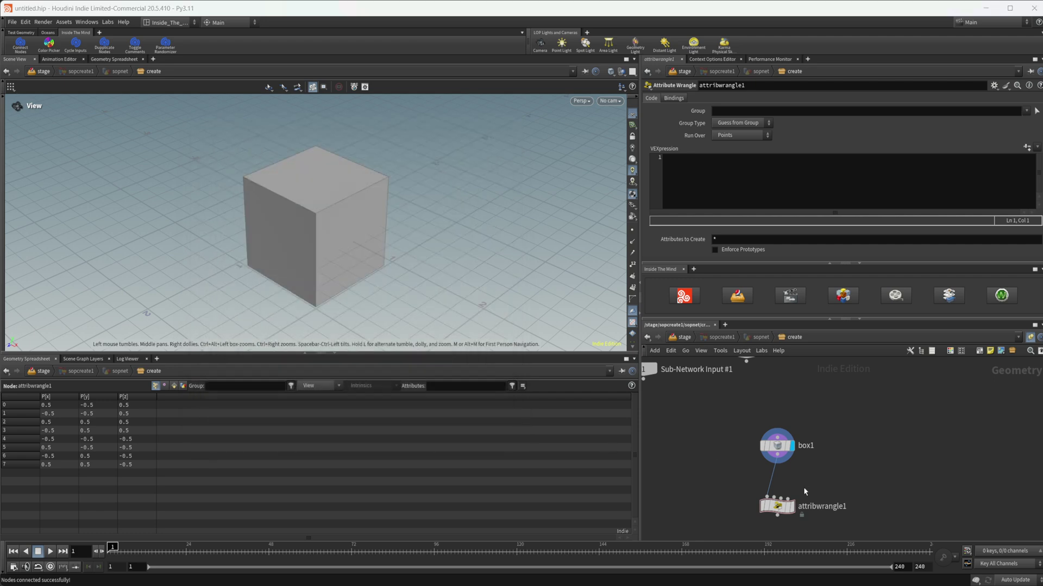
# - Connect the box to the Attribute Wrangle's second input using the new Connect Nodes hotkey
pyautogui.click(779, 446)
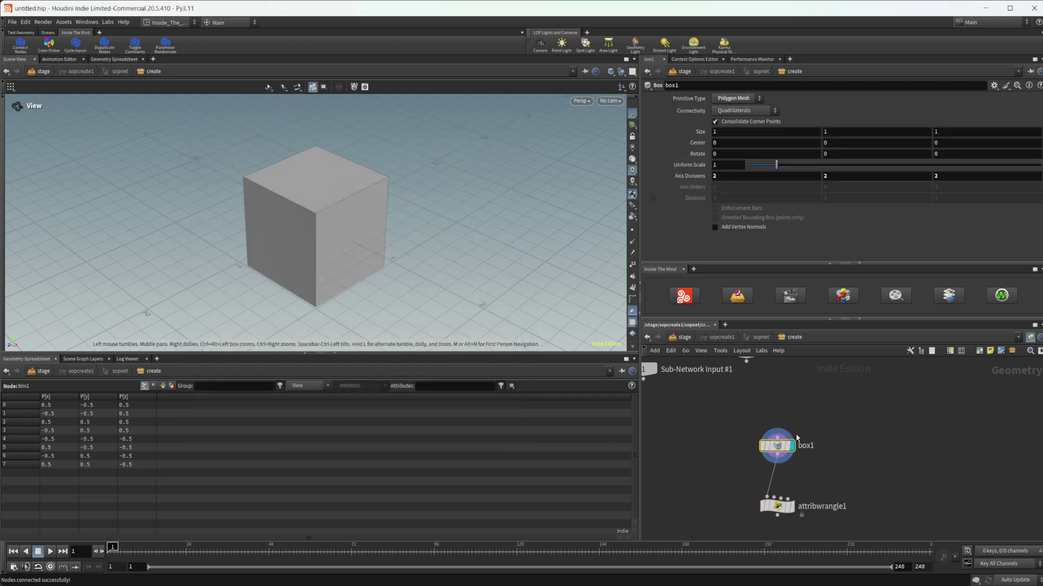
pyautogui.click(776, 506)
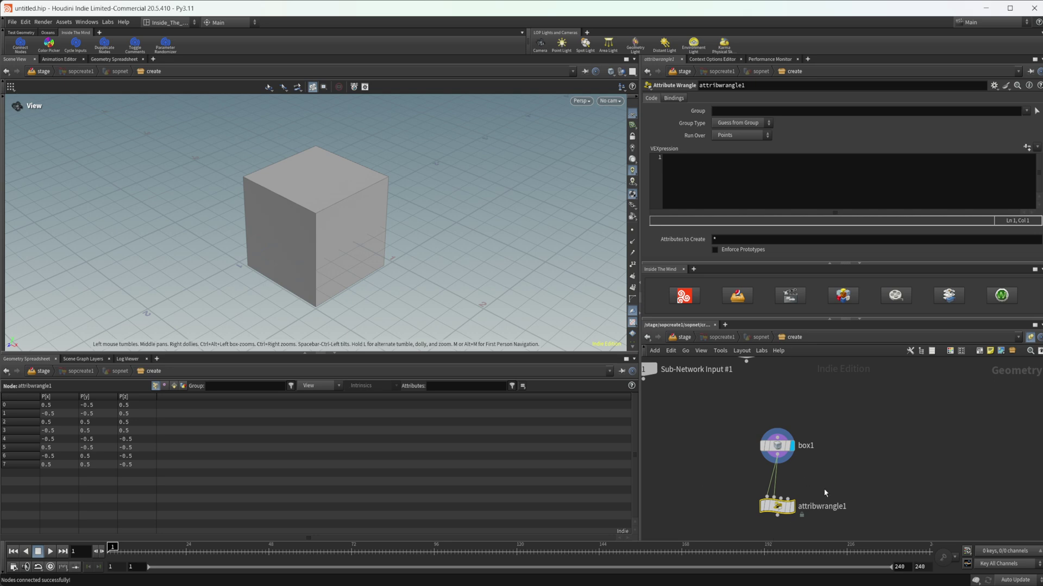
pyautogui.moveTo(866, 518); pyautogui.dragTo(848, 489, button='middle')
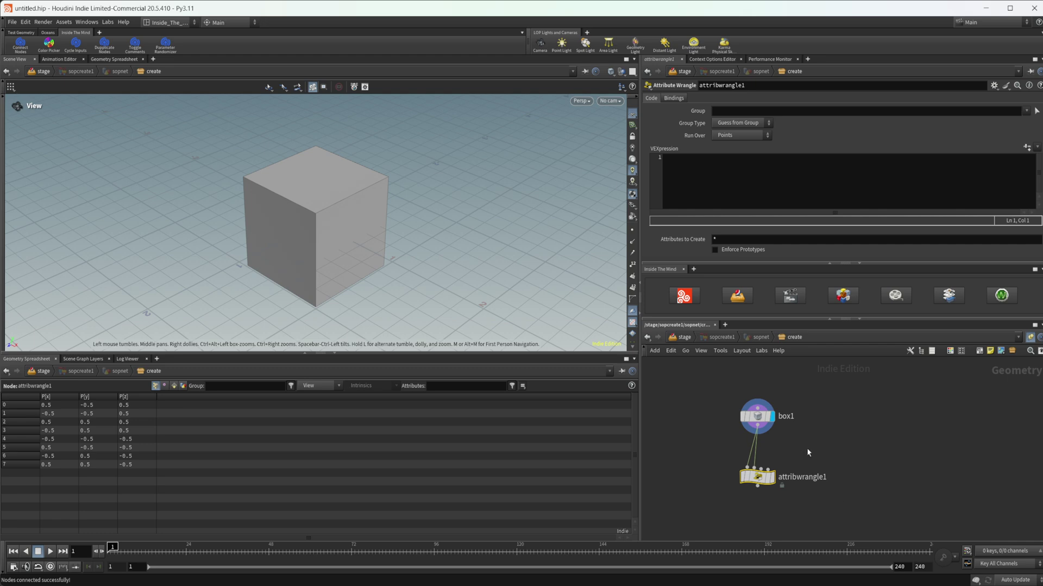
# - Try the C hotkey in the network editor and open the Color Picker shelf tool's hotkey settings
pyautogui.press('c')
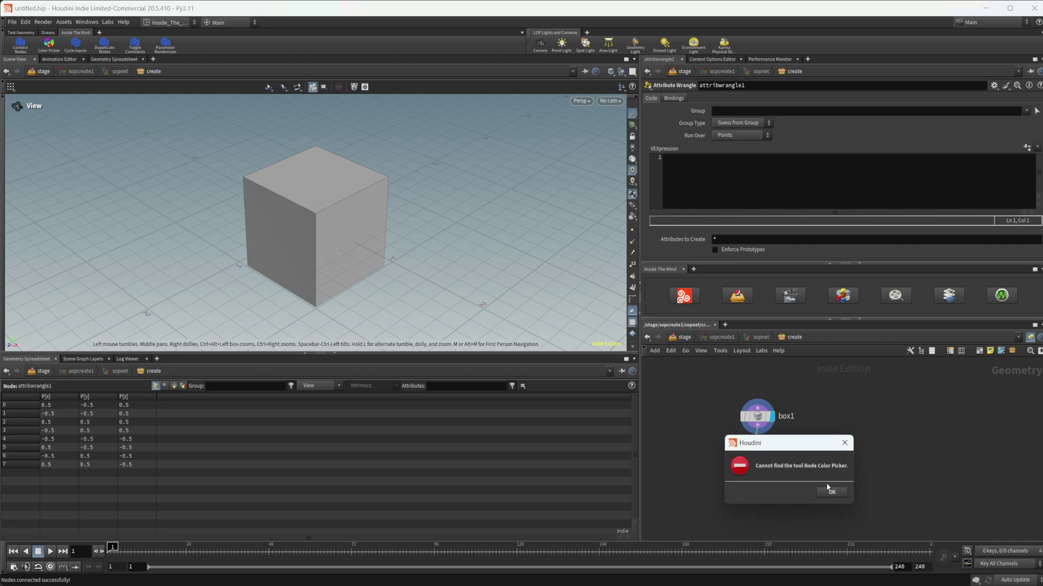
pyautogui.click(831, 493)
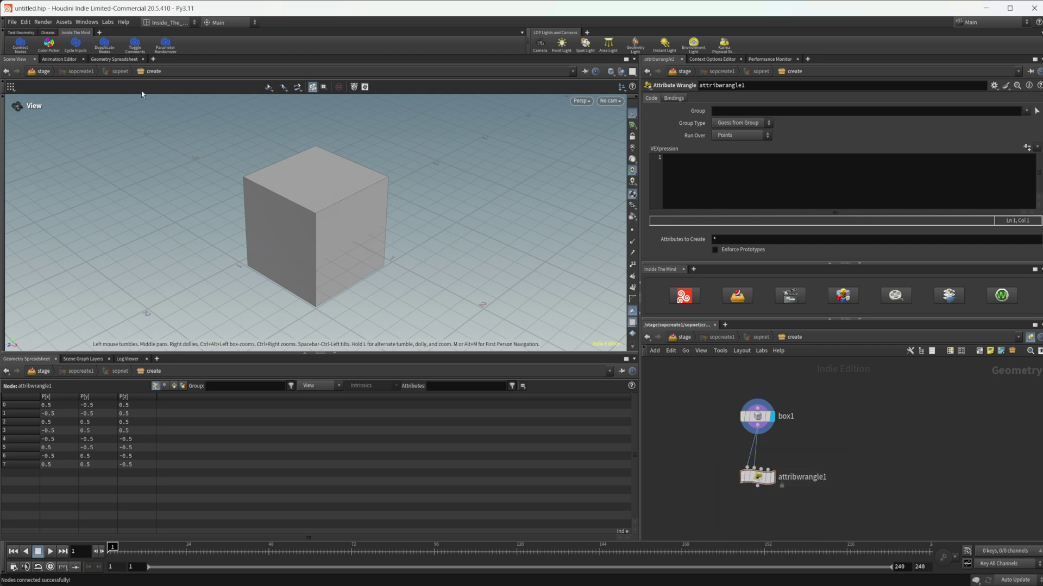
pyautogui.rightClick(54, 52)
pyautogui.click(76, 65)
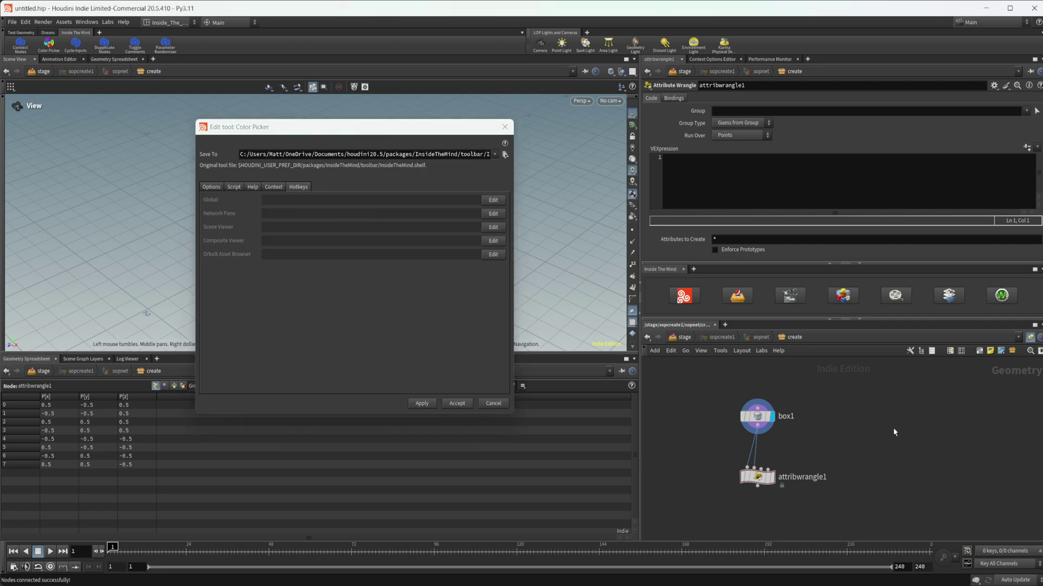
# - Show the network editor's built-in color palette and hide it again
pyautogui.click(949, 351)
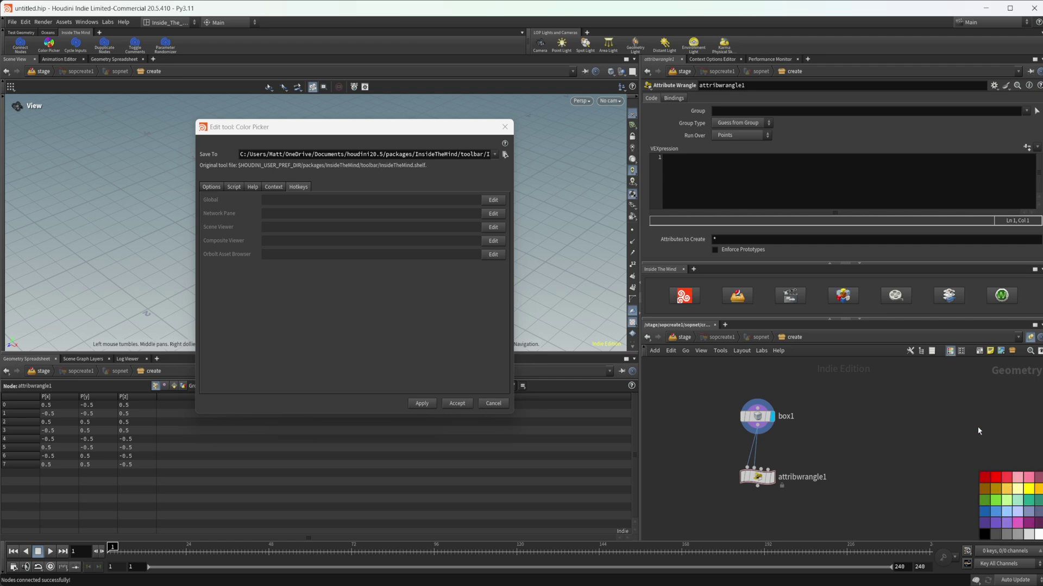
pyautogui.click(950, 352)
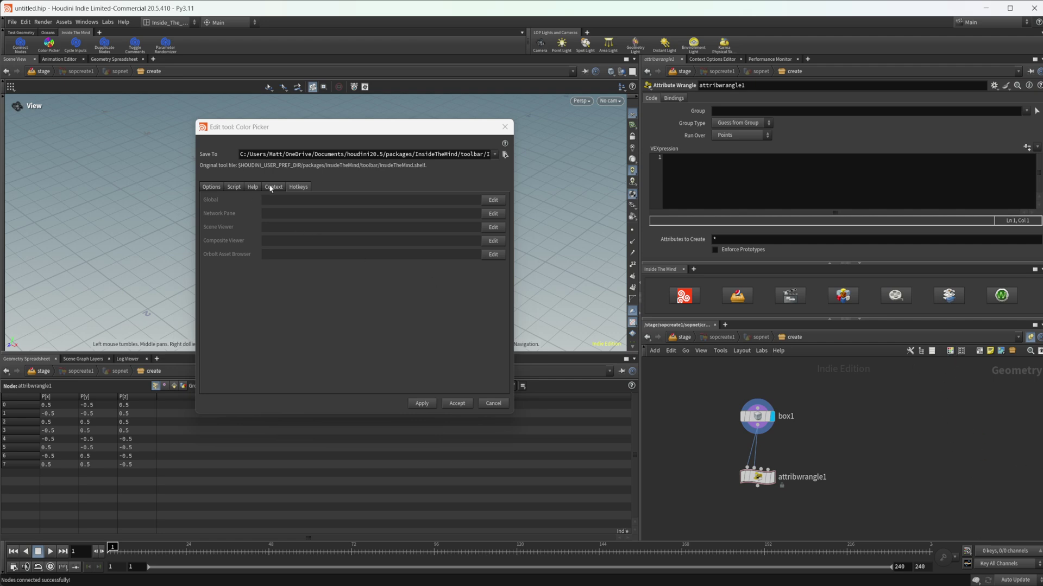
# - Remove the conflicting C key assignment in the Network Editor context while editing Color Picker's Network Pane hotkey, and apply the change
pyautogui.click(493, 214)
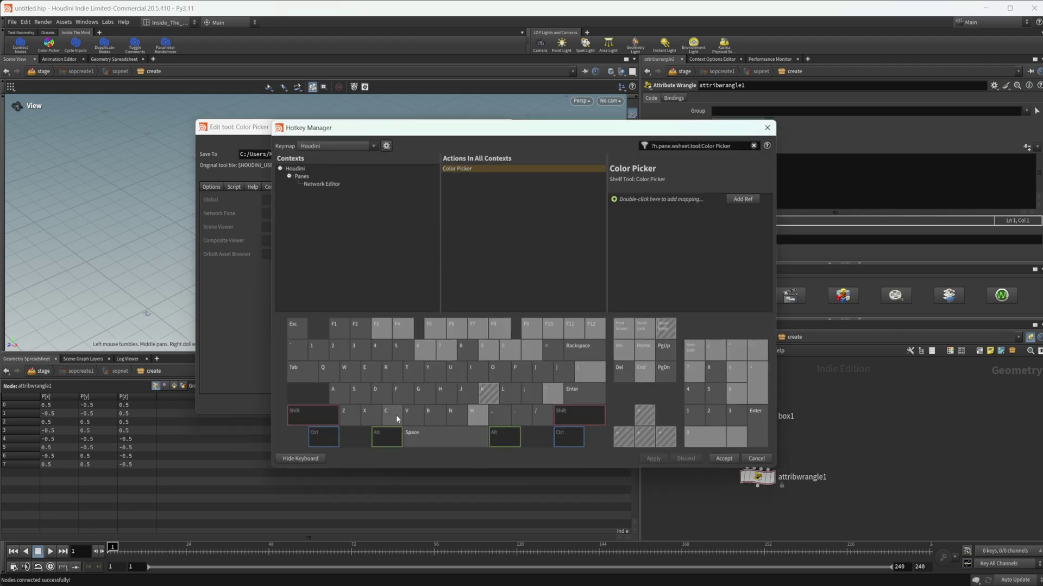
pyautogui.click(375, 184)
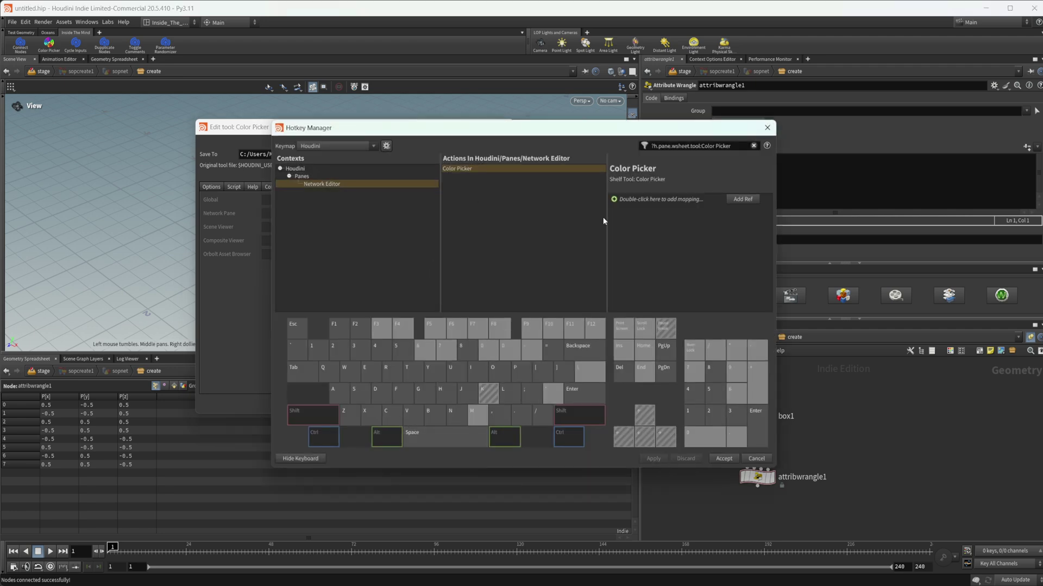
pyautogui.doubleClick(659, 198)
pyautogui.press('c')
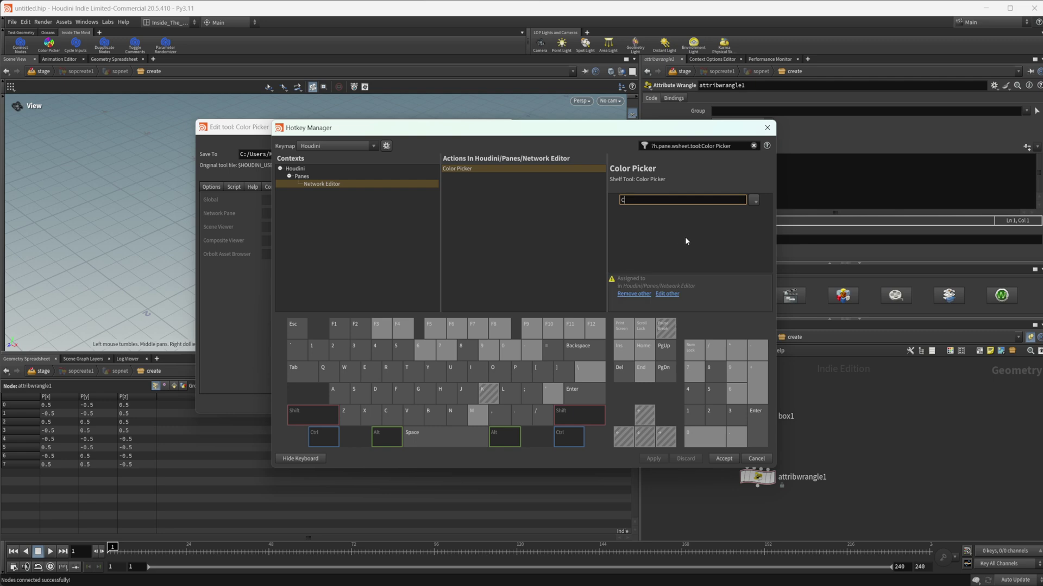
pyautogui.click(639, 294)
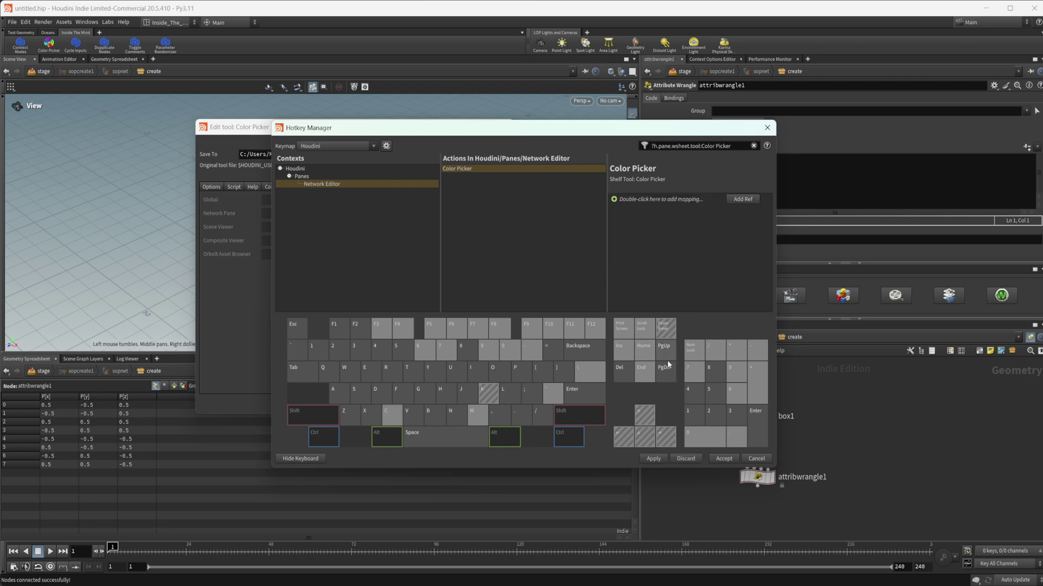
pyautogui.click(654, 458)
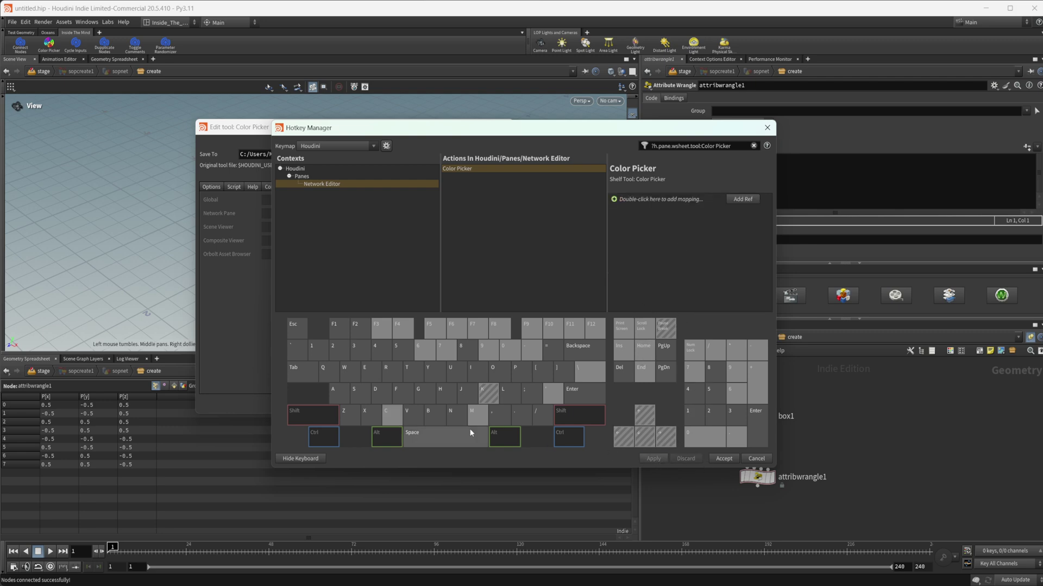
# - Check the remaining C key assignments and map C to Color Picker in the Network Editor context, applying the change
pyautogui.click(394, 420)
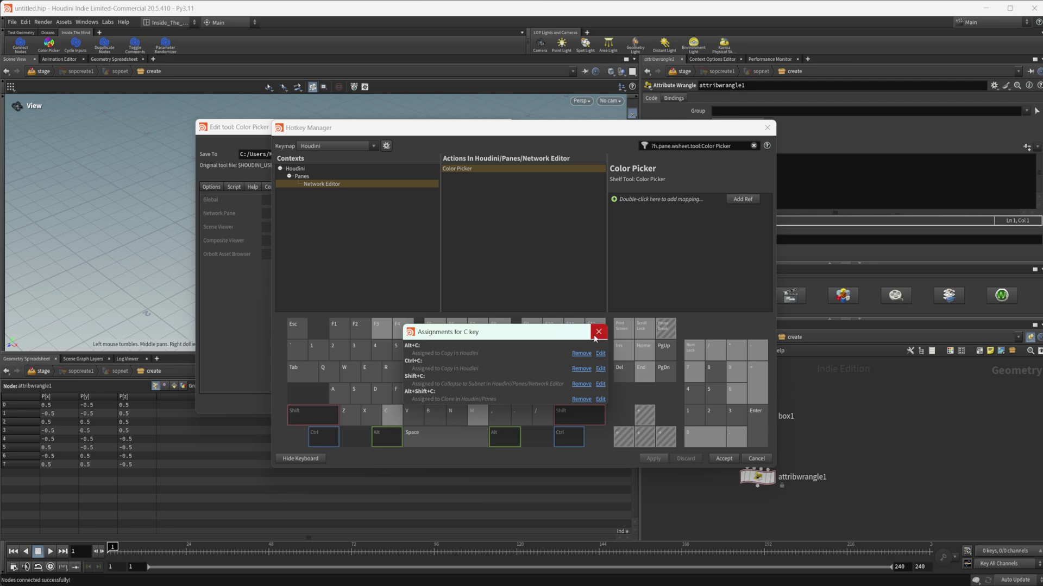
pyautogui.click(598, 331)
pyautogui.doubleClick(659, 213)
pyautogui.press('c')
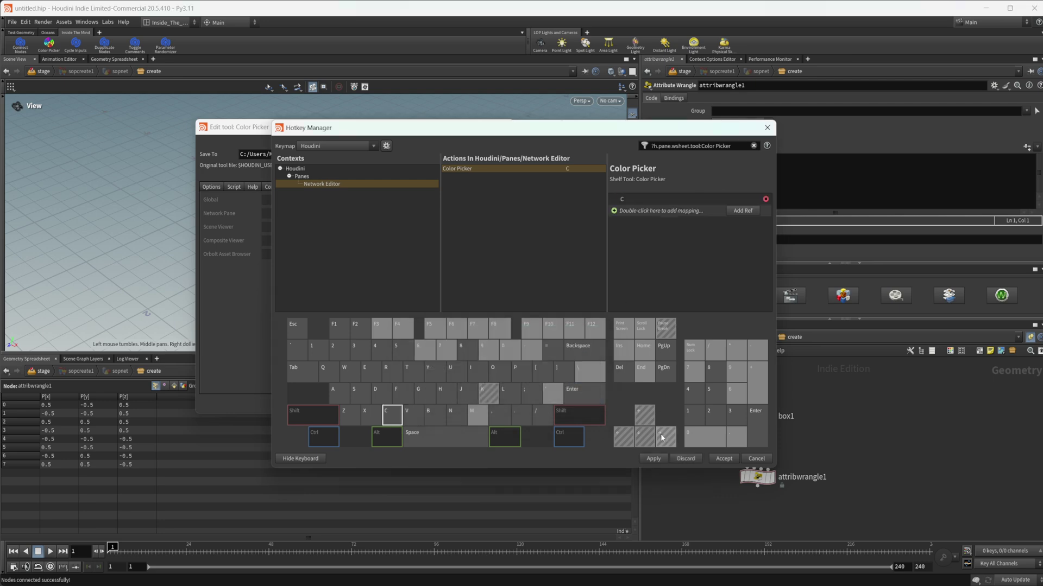
pyautogui.click(654, 459)
pyautogui.click(760, 458)
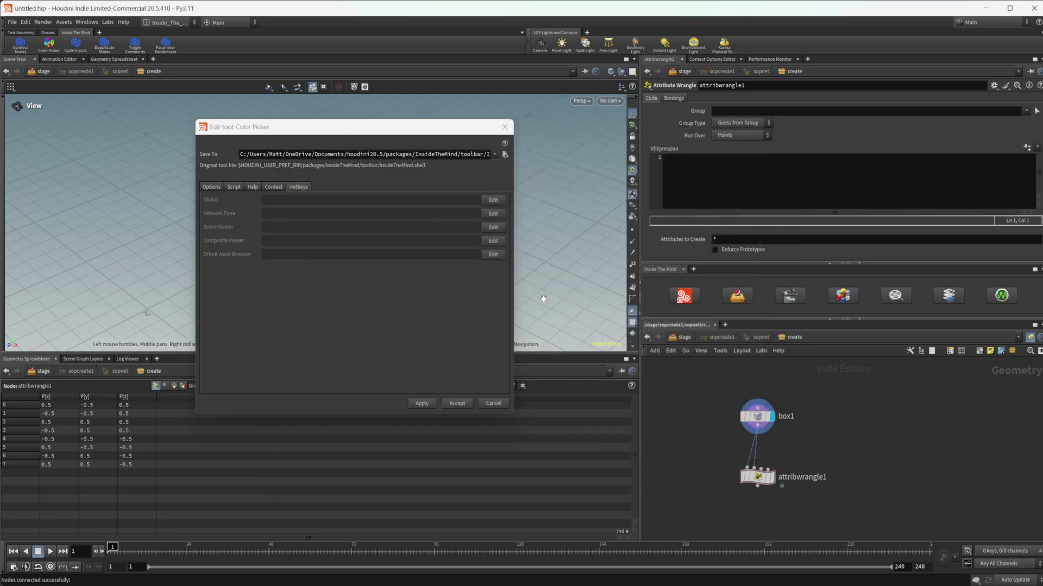
pyautogui.click(504, 127)
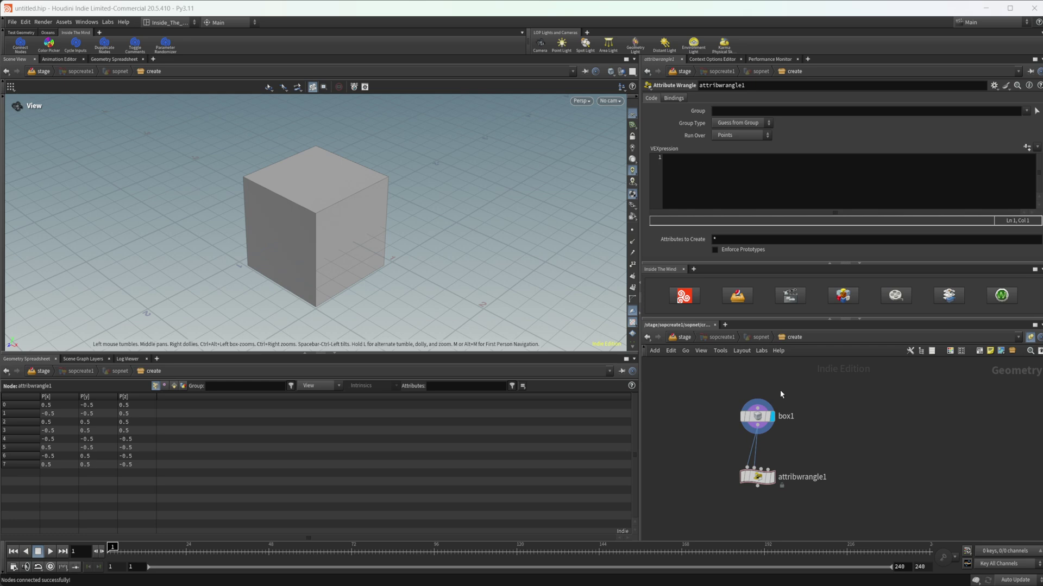
# - Color the box1 node bright green (#80ff52) using the new Color Picker hotkey
pyautogui.click(758, 419)
pyautogui.press('c')
pyautogui.moveTo(742, 243); pyautogui.dragTo(765, 277)
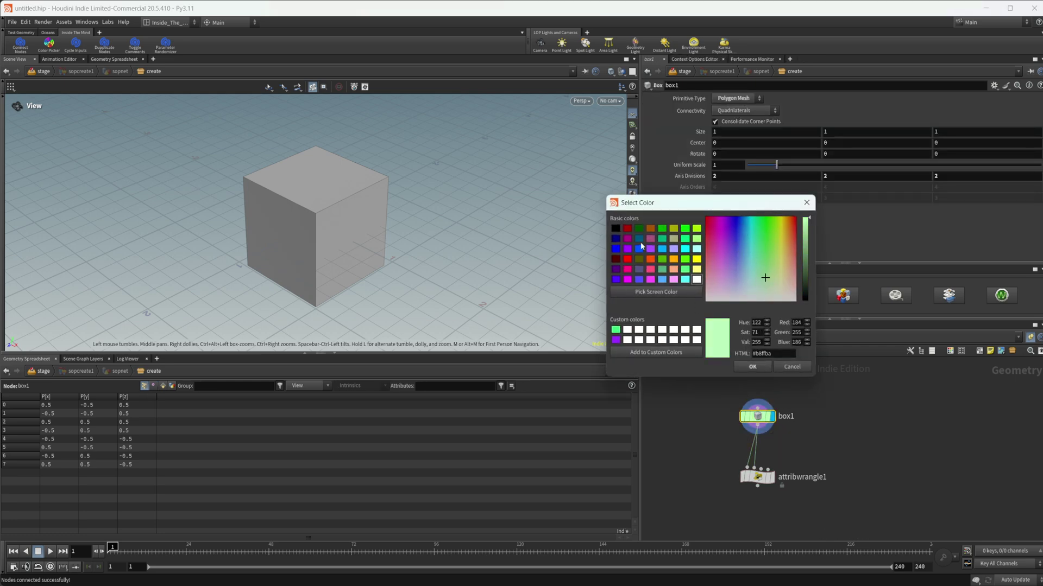
pyautogui.click(769, 240)
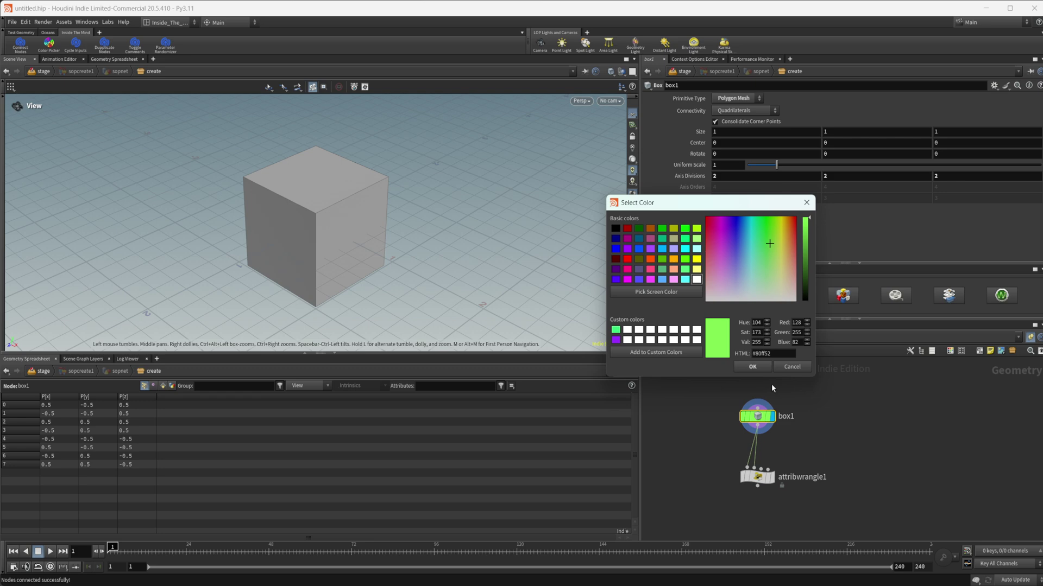
# - Color the attribwrangle1 node blue (#2e5fff) and close the color selection
pyautogui.click(757, 477)
pyautogui.click(739, 233)
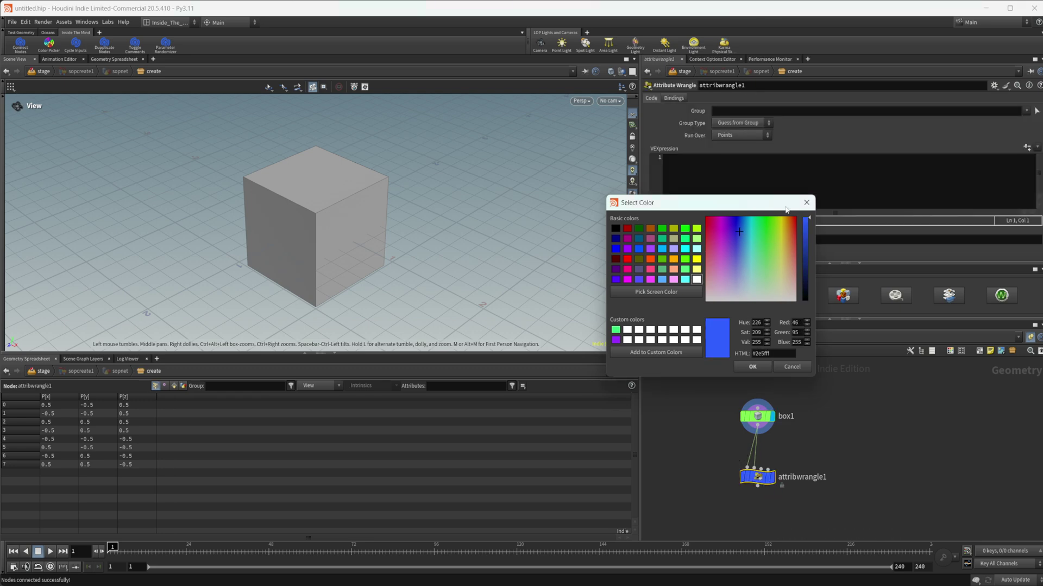
pyautogui.click(807, 202)
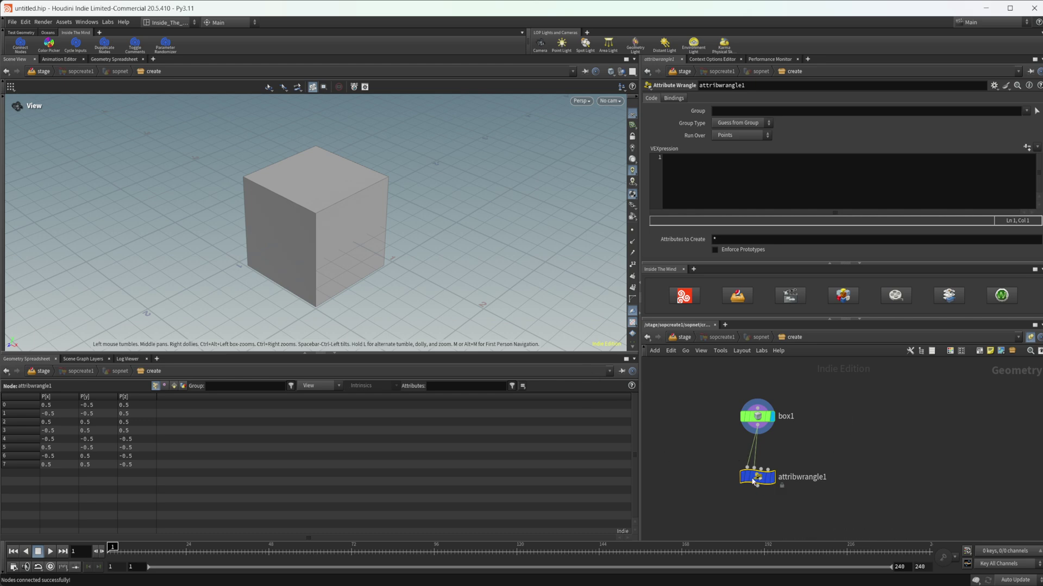
# - Cycle the box's wire through attribwrangle1's inputs with Cycle Inputs, leaving it on the second input
pyautogui.click(74, 51)
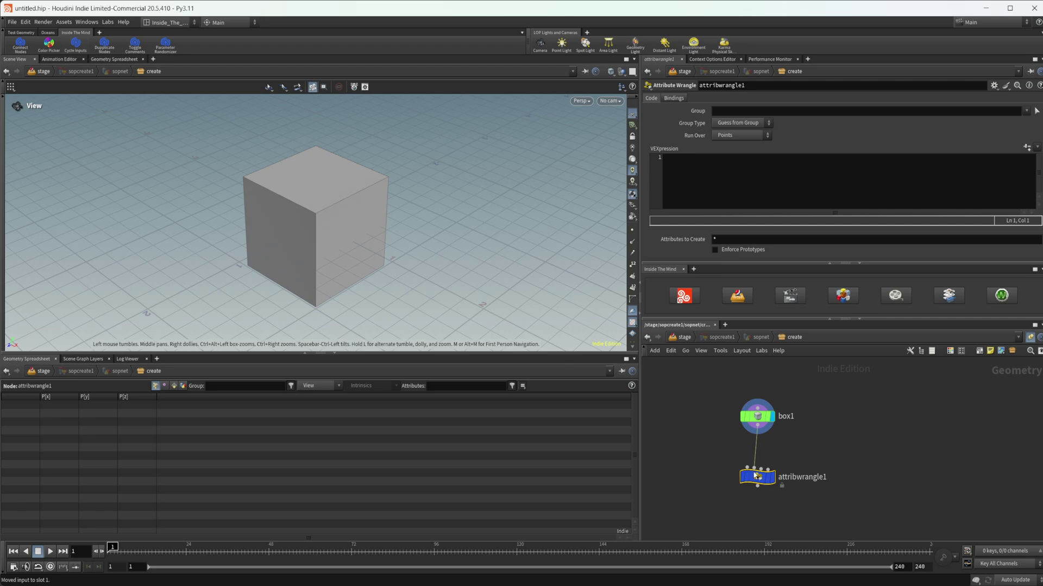
pyautogui.moveTo(755, 475)
pyautogui.click(76, 43)
pyautogui.click(76, 44)
pyautogui.click(76, 43)
pyautogui.click(76, 43)
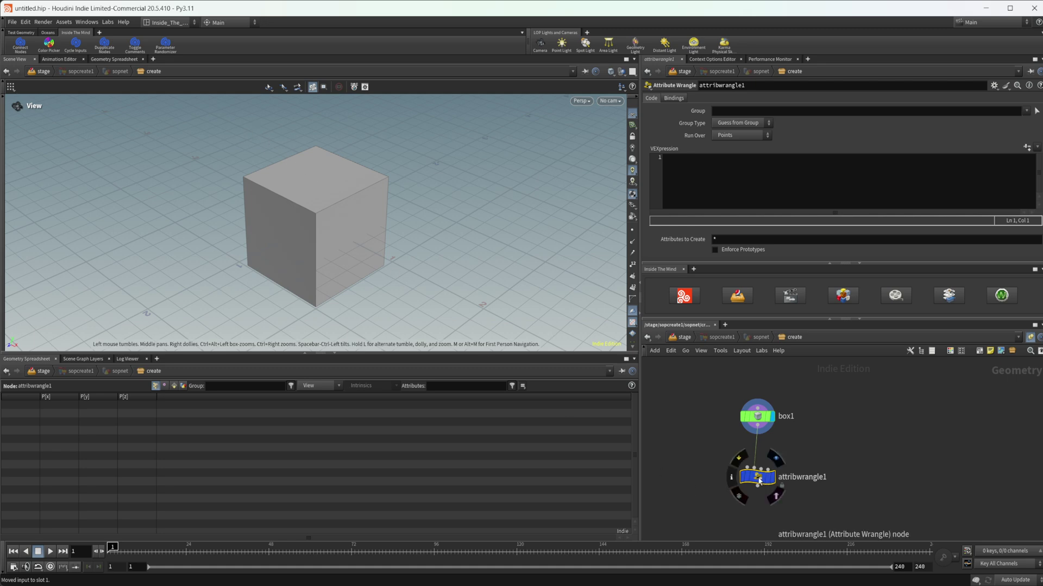
# - Create 5 duplicates of attribwrangle1 with the Duplicate Nodes tool
pyautogui.click(104, 45)
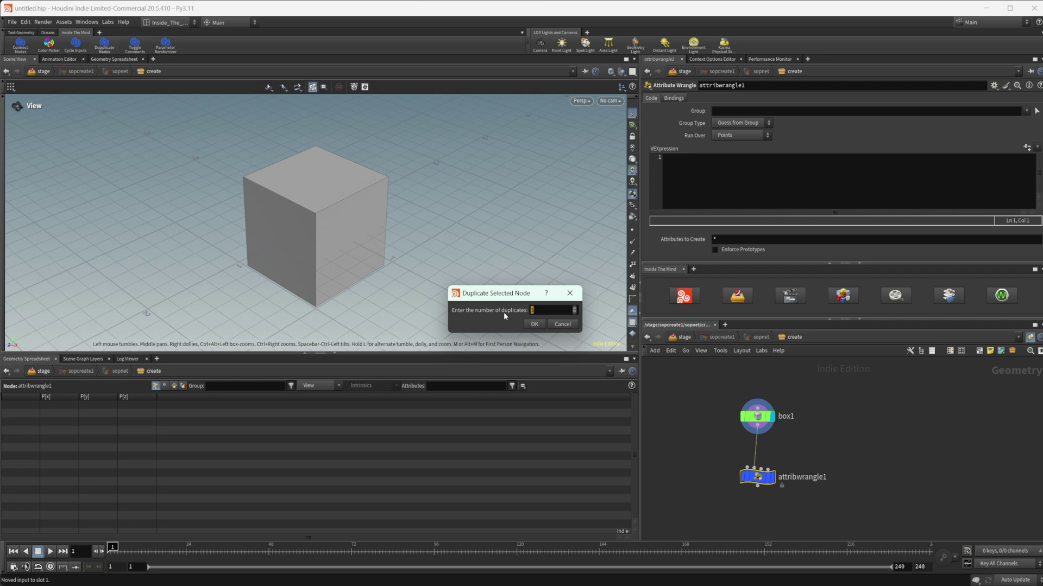
pyautogui.write('5')
pyautogui.press('Return')
# - Lay out the stacked Attribute Wrangle nodes in a row beneath box1 and clear the selection
pyautogui.moveTo(758, 478)
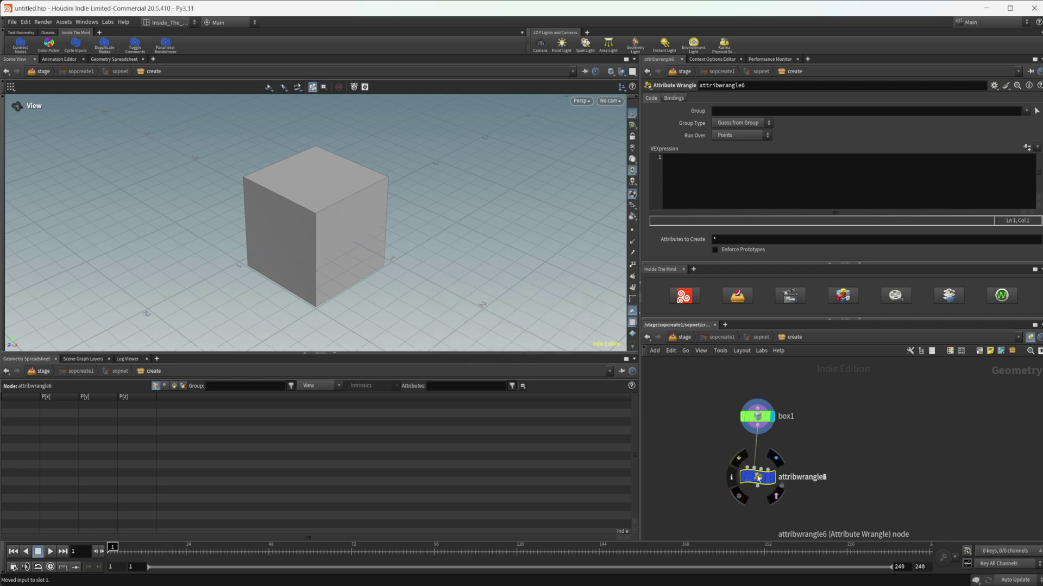
pyautogui.press('l')
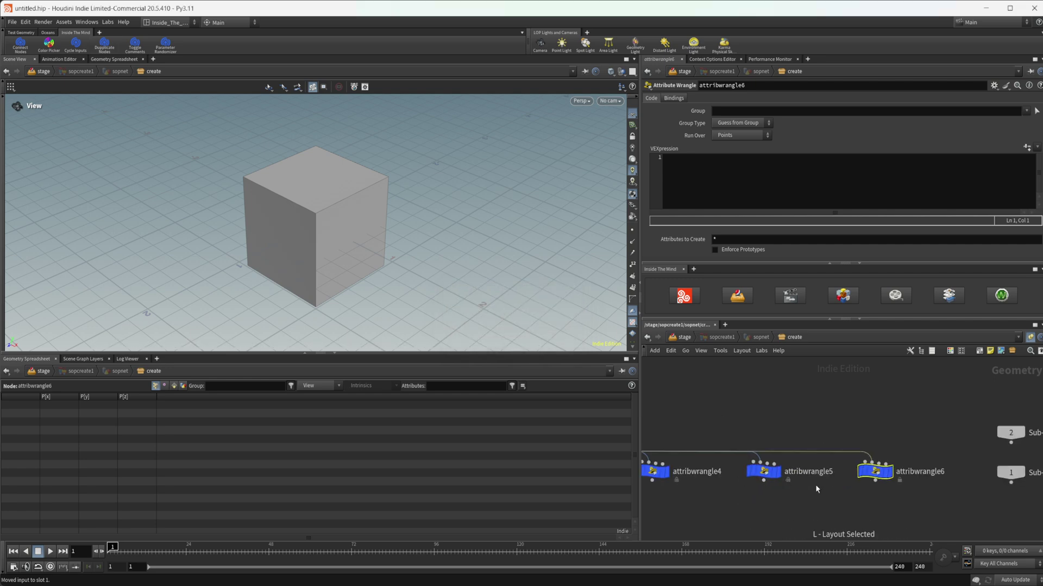
pyautogui.press('h')
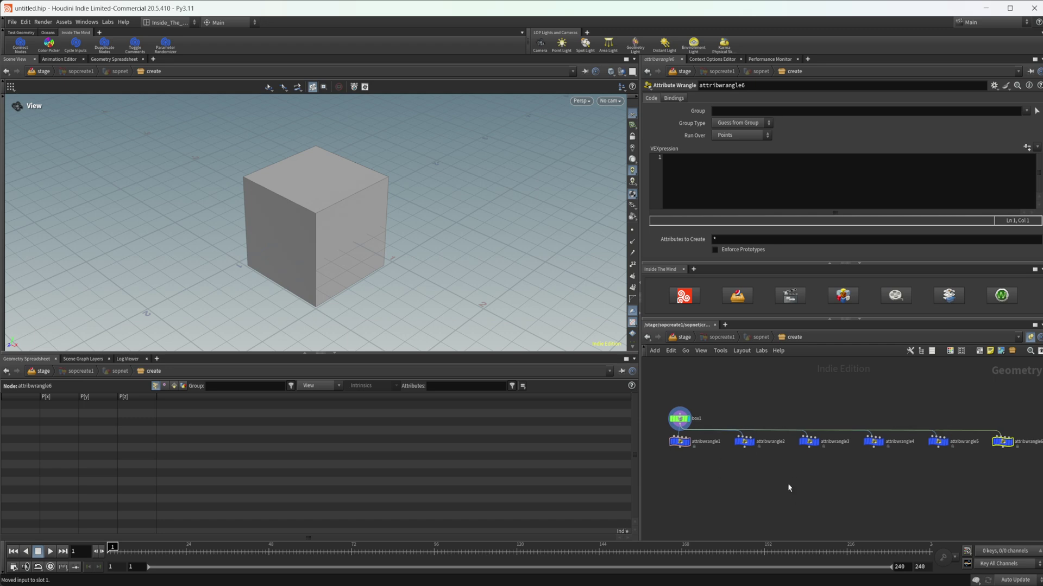
pyautogui.click(1001, 464)
# - Add the comment "this type is comment" to attribwrangle1 and display it in the network with Toggle Comments
pyautogui.scroll(3, 649, 467)
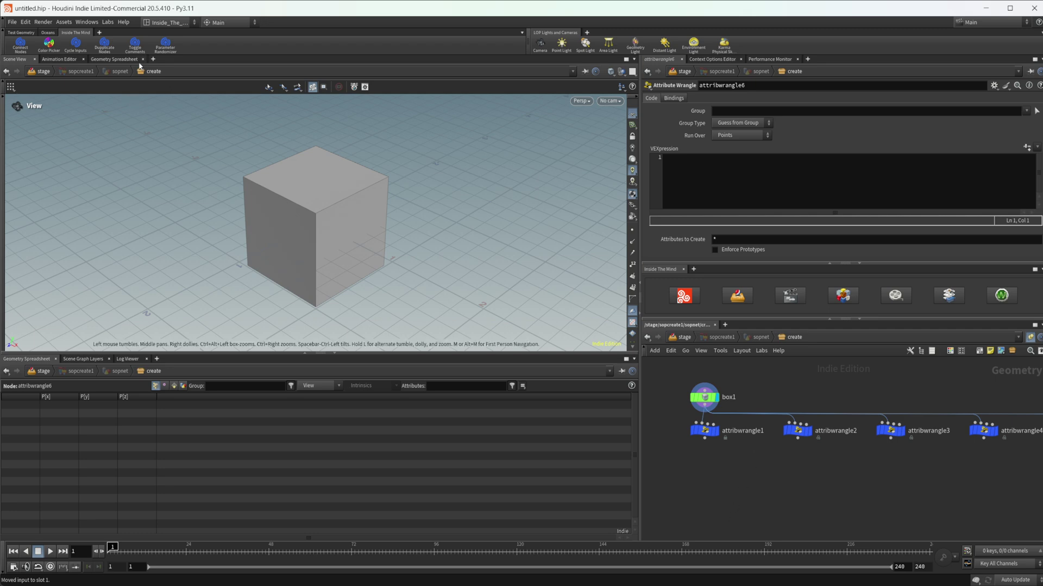
pyautogui.moveTo(739, 474); pyautogui.dragTo(733, 442, button='middle')
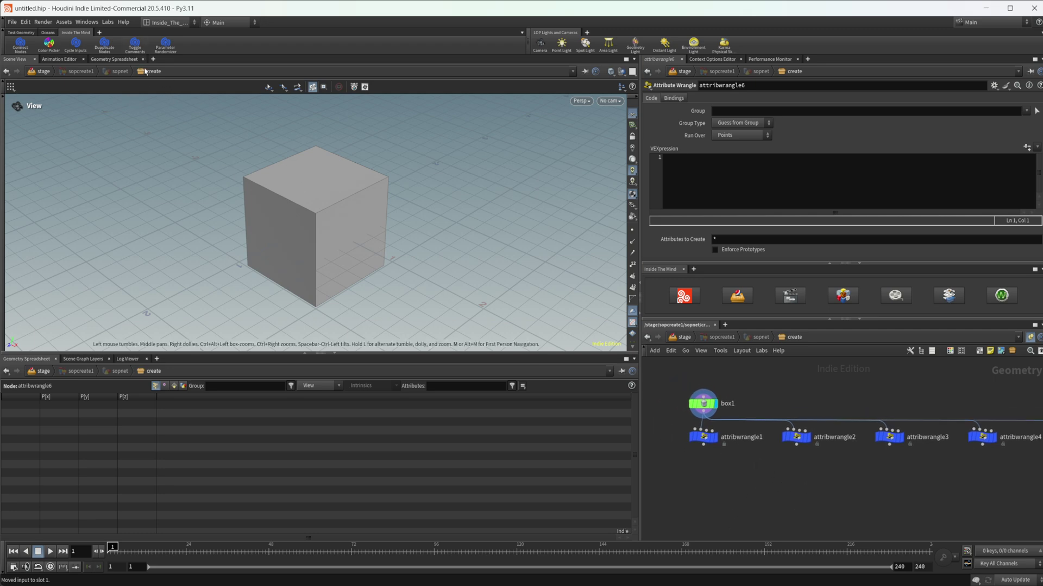
pyautogui.moveTo(705, 440)
pyautogui.rightClick(705, 442)
pyautogui.moveTo(724, 483)
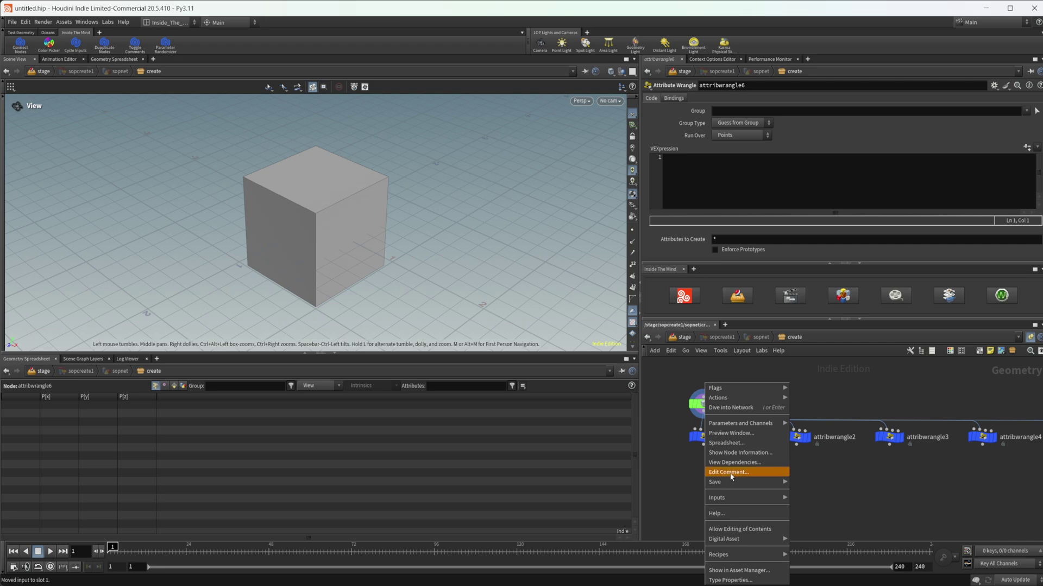
pyautogui.click(728, 473)
pyautogui.write('th')
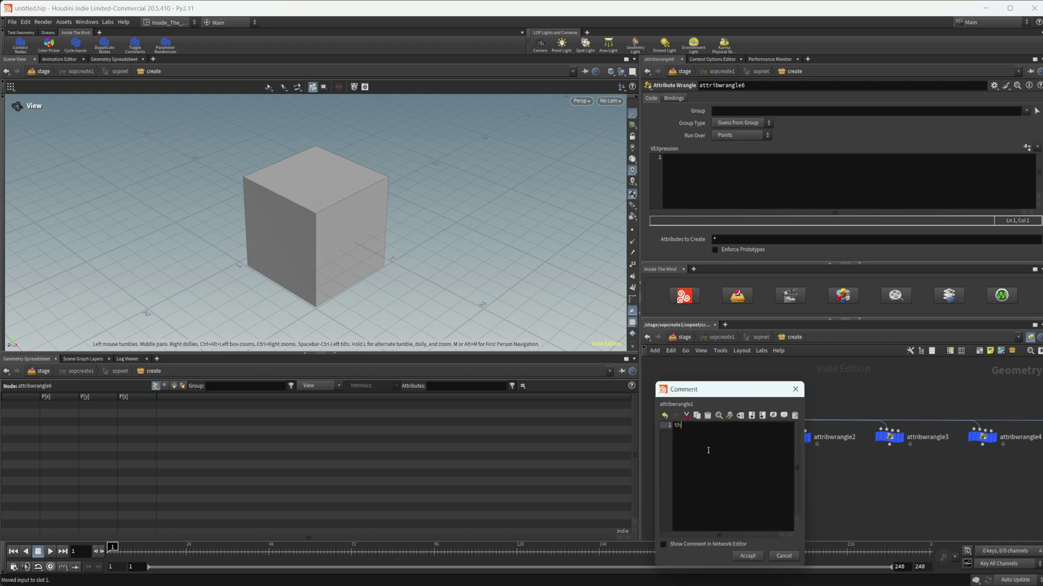
pyautogui.write('is type is comment')
pyautogui.press('Return')
pyautogui.click(747, 556)
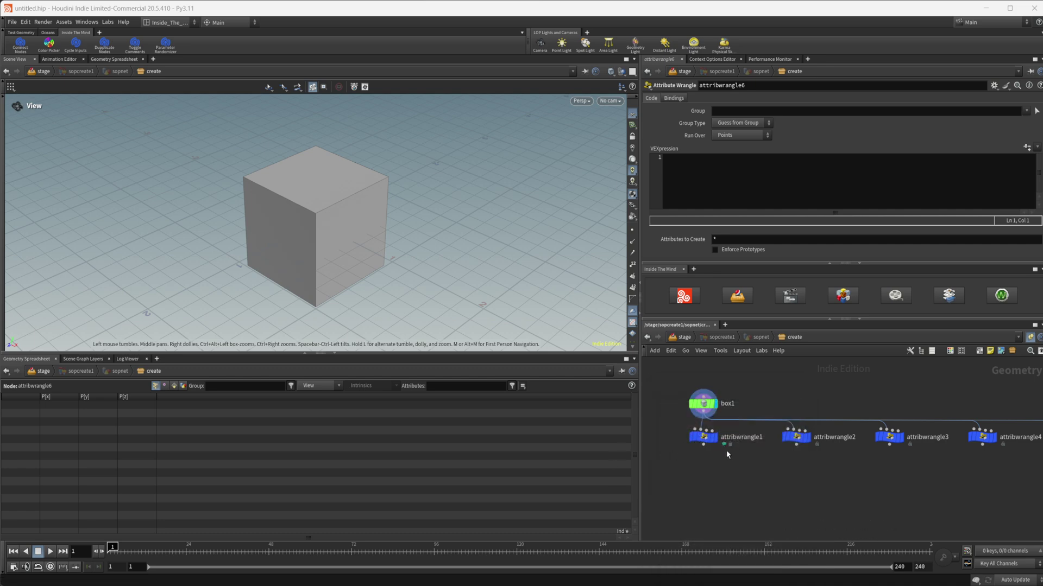
pyautogui.click(133, 48)
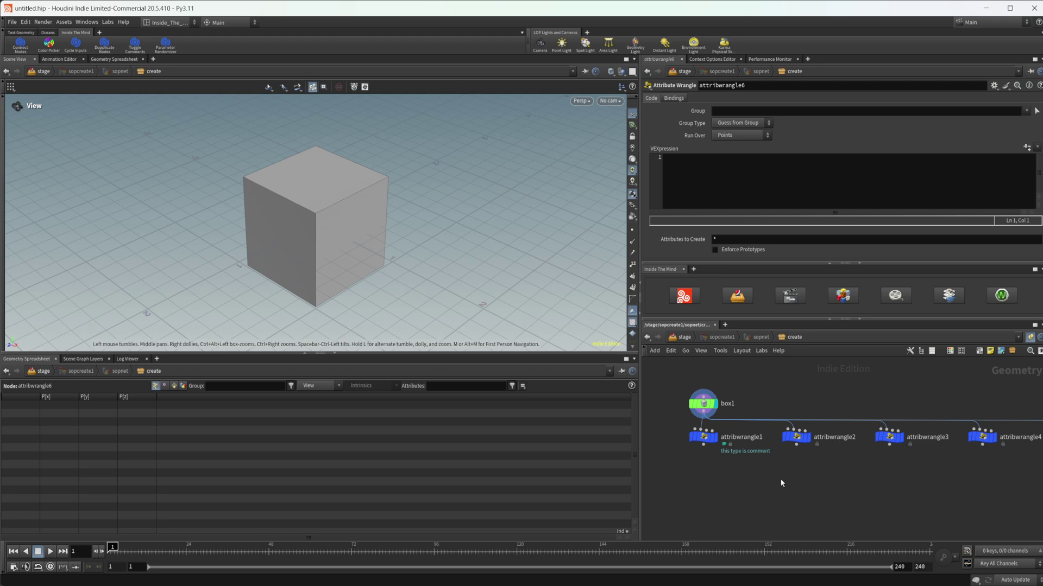
# - Open the Parameter Randomizer tool for the box1 node and place its window over the viewport
pyautogui.scroll(-4, 790, 484)
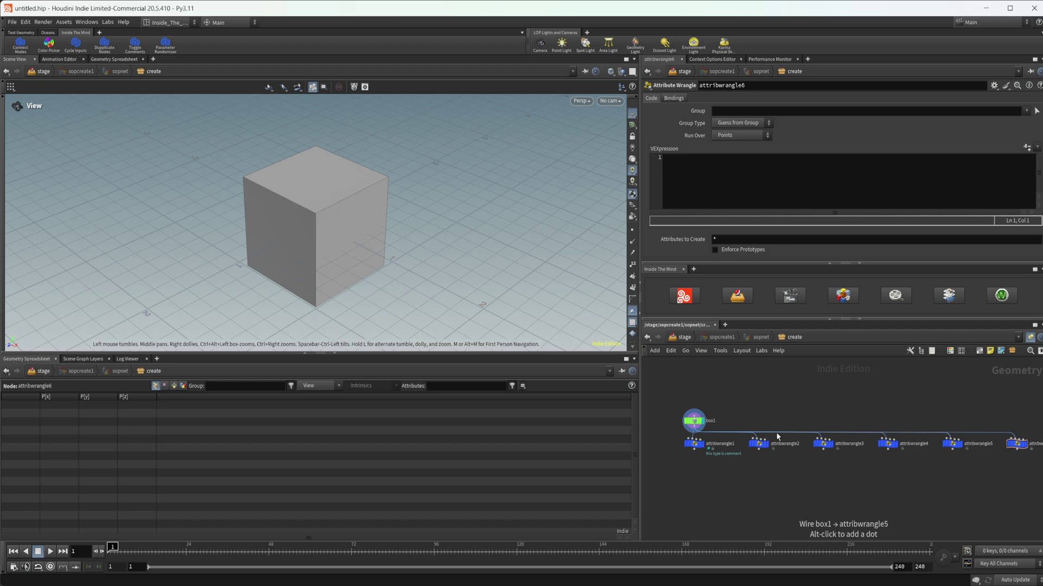
pyautogui.scroll(1, 760, 456)
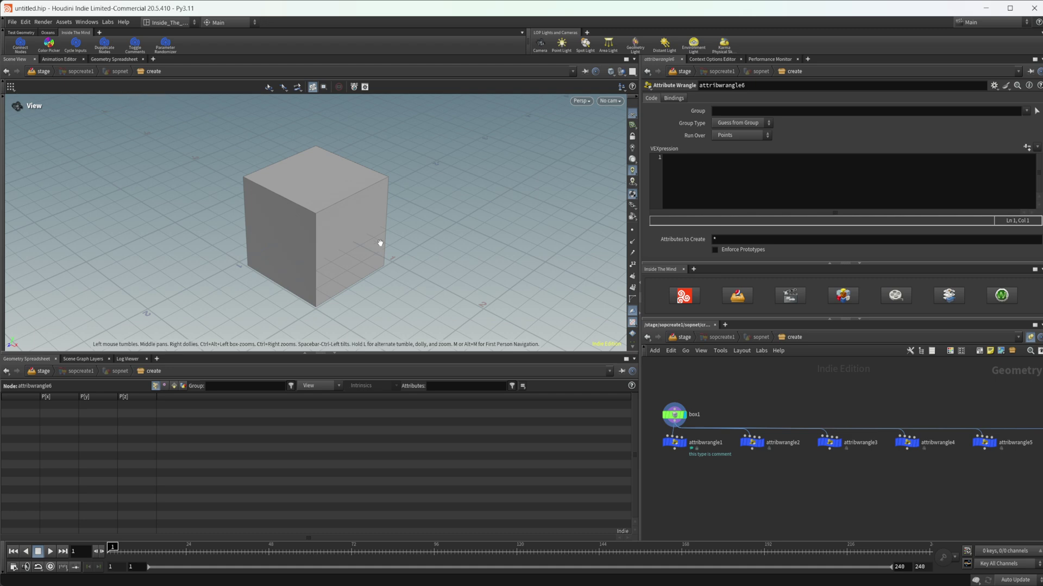
pyautogui.moveTo(675, 481); pyautogui.dragTo(734, 462, button='middle')
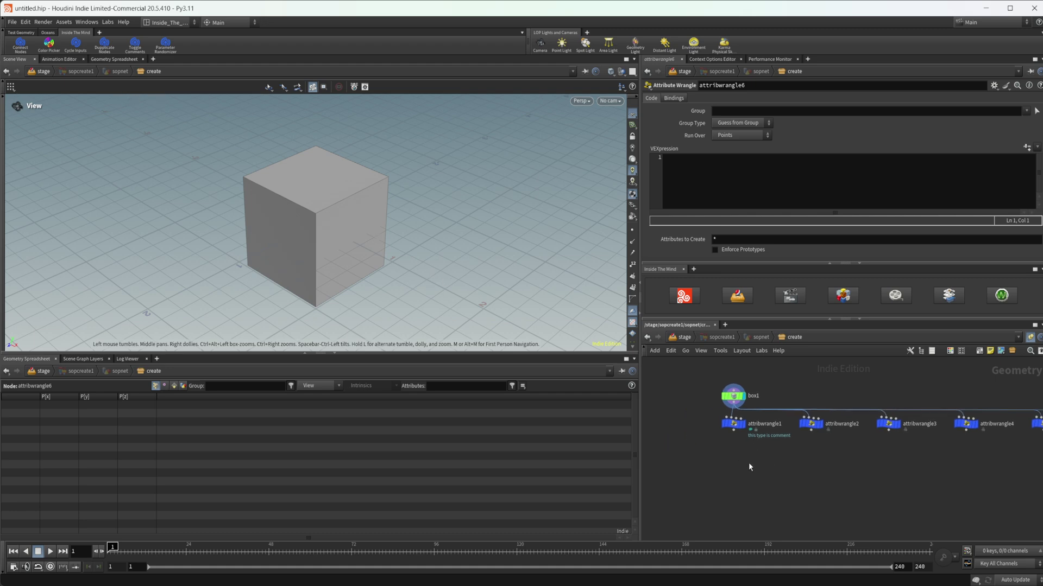
pyautogui.click(733, 397)
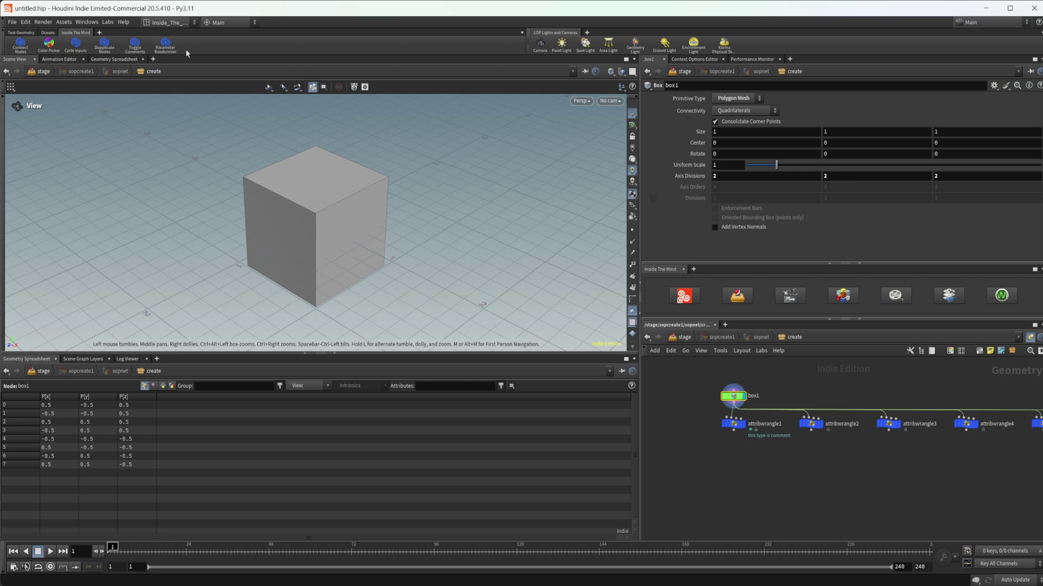
pyautogui.click(167, 47)
pyautogui.moveTo(171, 58); pyautogui.dragTo(400, 194)
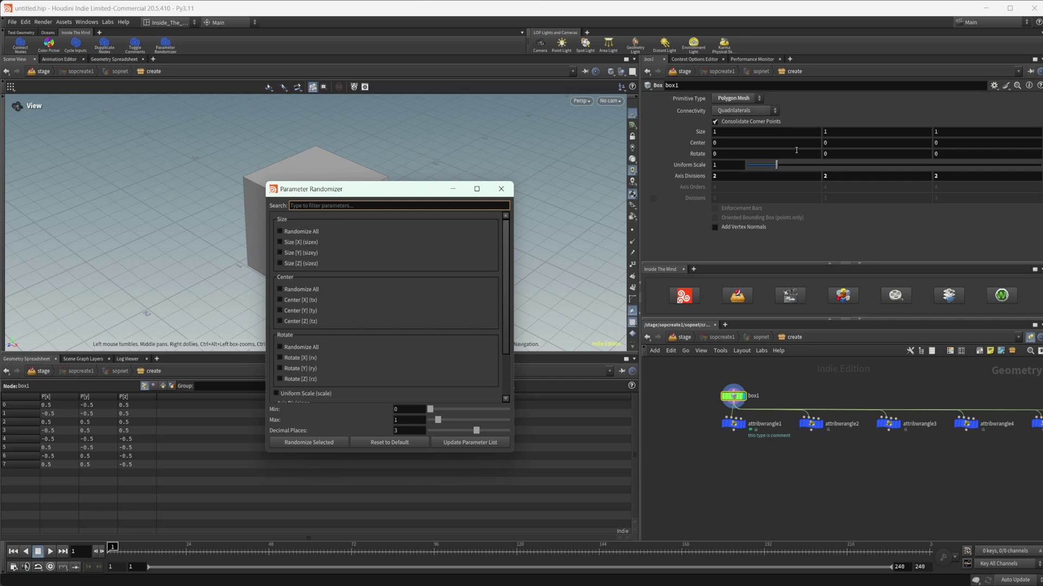
# - Include box1's Uniform Scale in the randomization and move the Parameter Randomizer window clear of the box
pyautogui.scroll(-2, 334, 326)
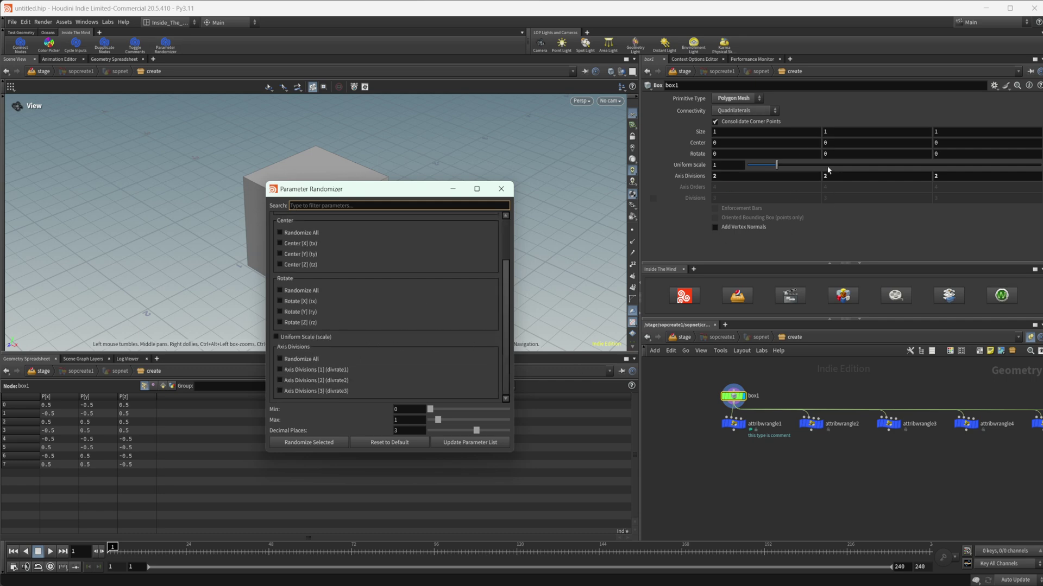
pyautogui.scroll(2, 372, 307)
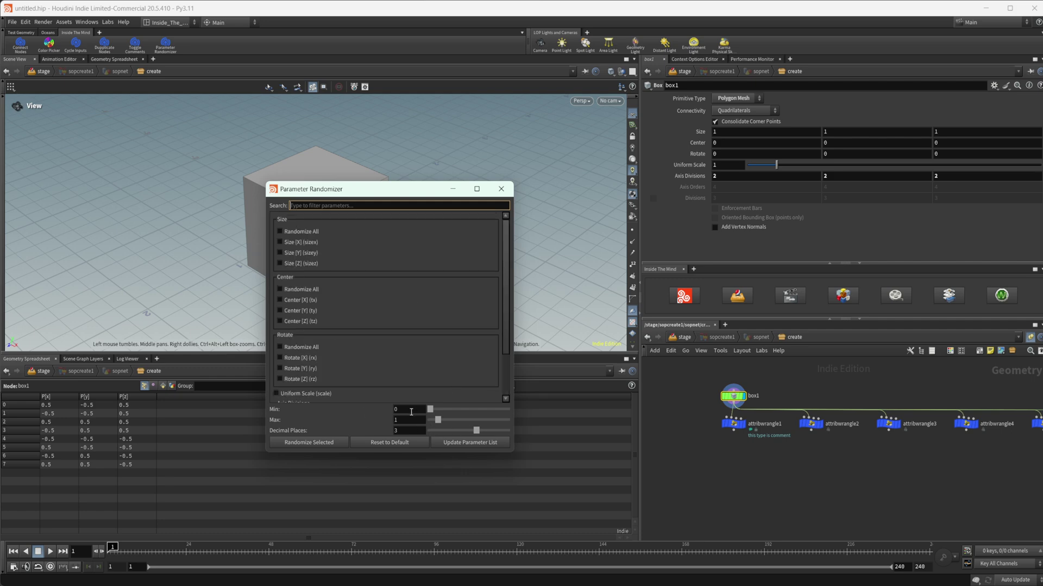
pyautogui.scroll(-2, 372, 363)
pyautogui.click(300, 337)
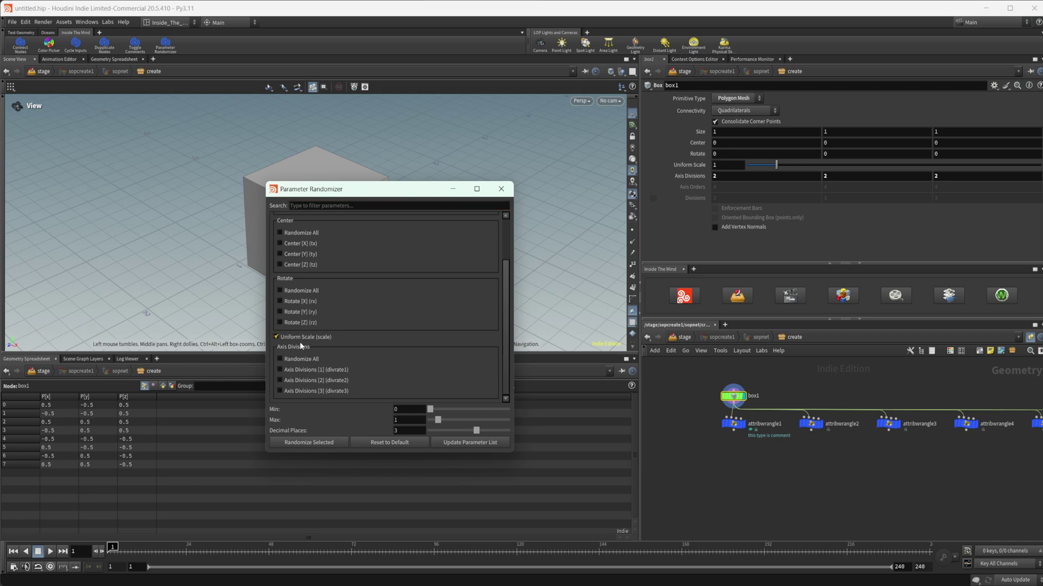
pyautogui.moveTo(399, 190); pyautogui.dragTo(496, 175)
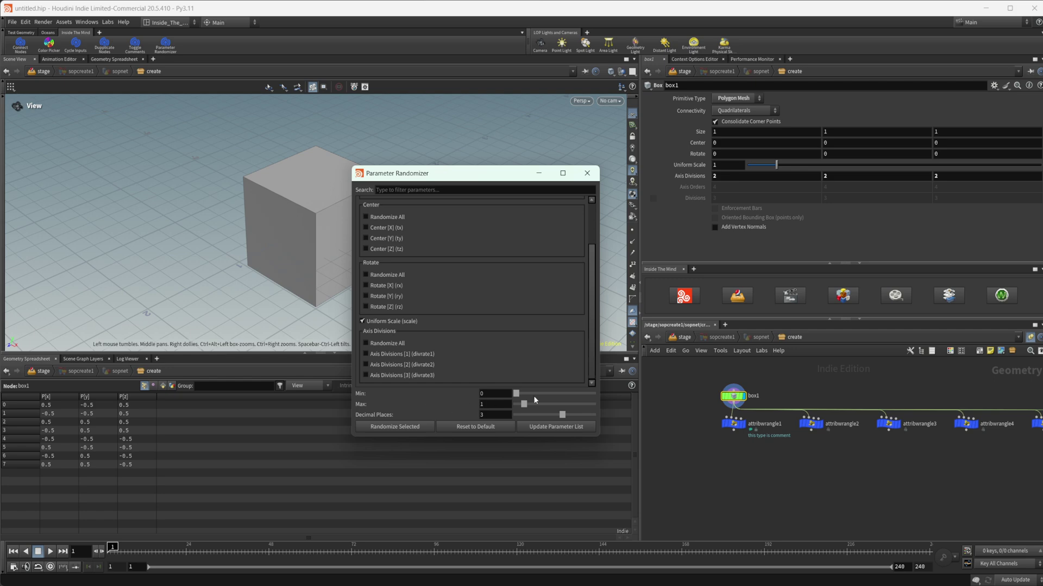
# - Set the randomizer's minimum to 1, maximum to 10 and decimal places to 0
pyautogui.moveTo(524, 404); pyautogui.dragTo(570, 405)
pyautogui.click(477, 404)
pyautogui.write('10')
pyautogui.click(492, 393)
pyautogui.write('1')
pyautogui.click(495, 415)
pyautogui.moveTo(568, 415); pyautogui.dragTo(515, 416)
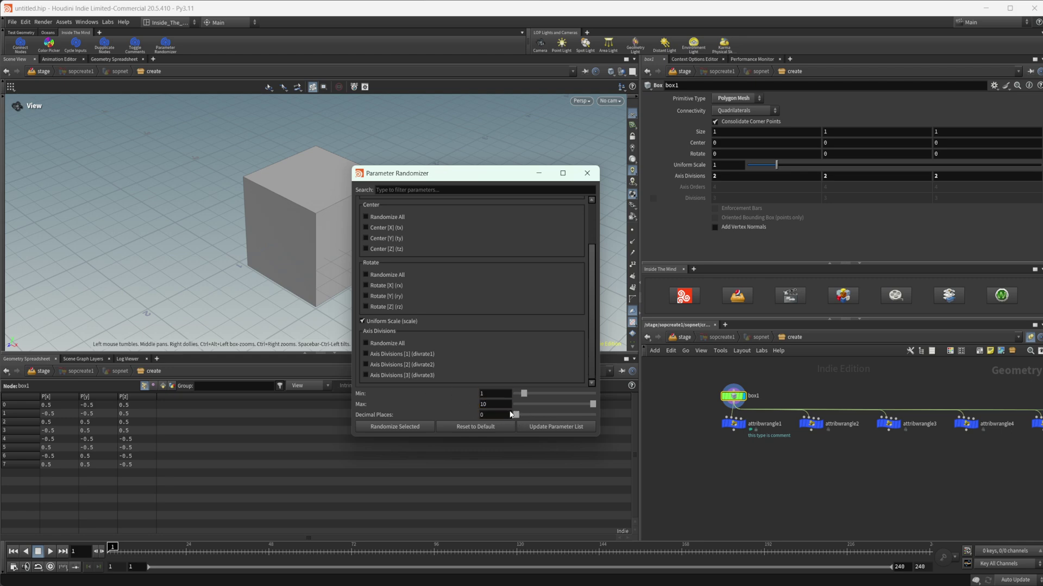
# - Randomize box1's uniform scale several times using whole numbers, keeping the entire box in view
pyautogui.click(397, 430)
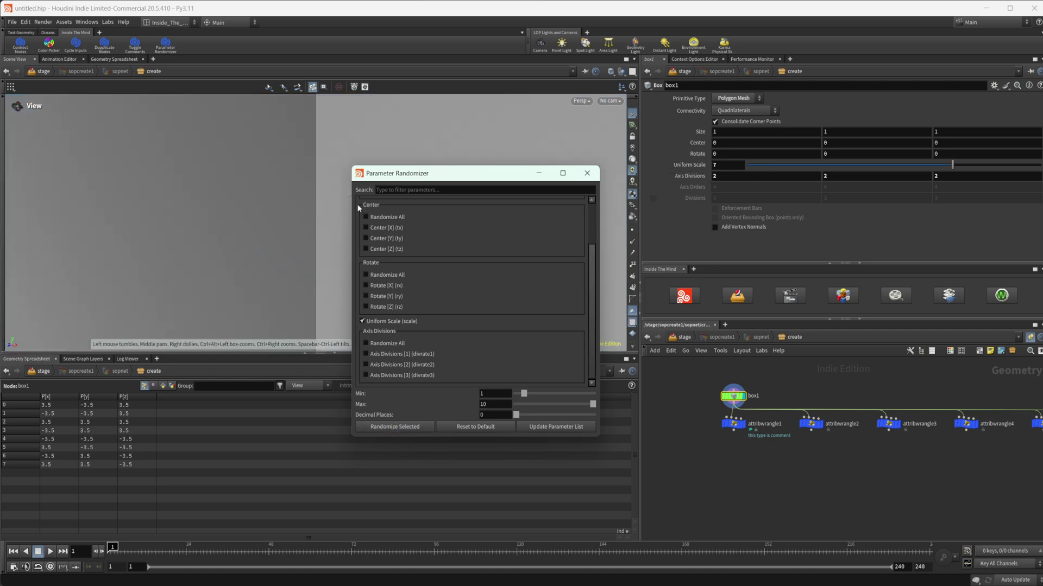
pyautogui.scroll(-10, 155, 256)
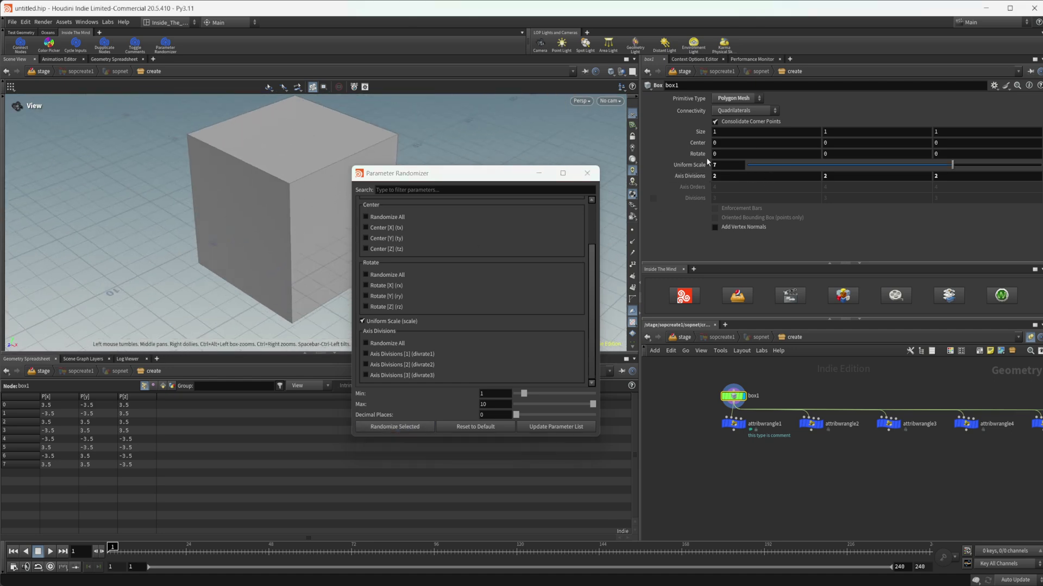
pyautogui.click(411, 428)
pyautogui.click(411, 429)
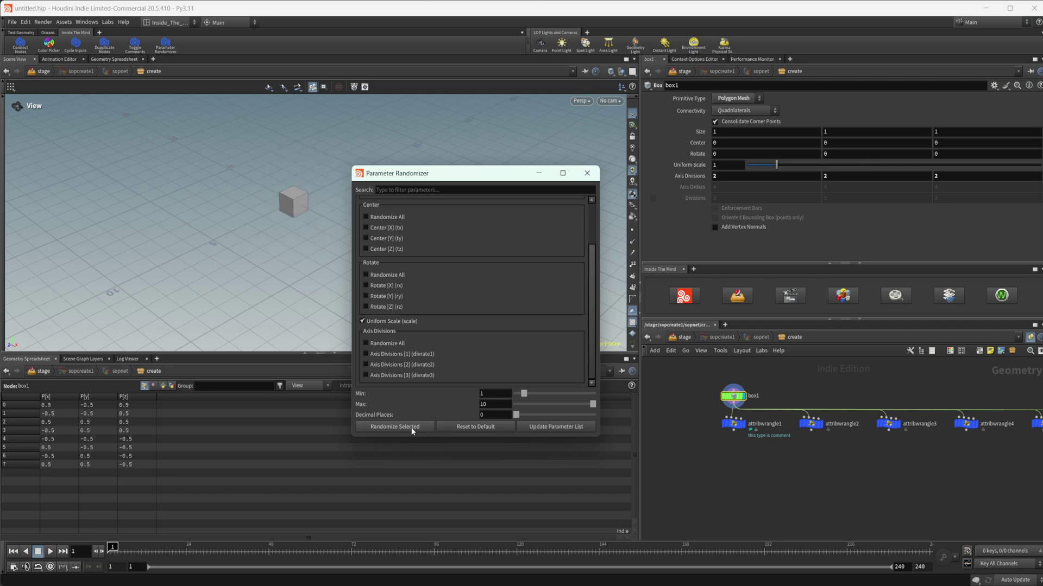
pyautogui.click(412, 429)
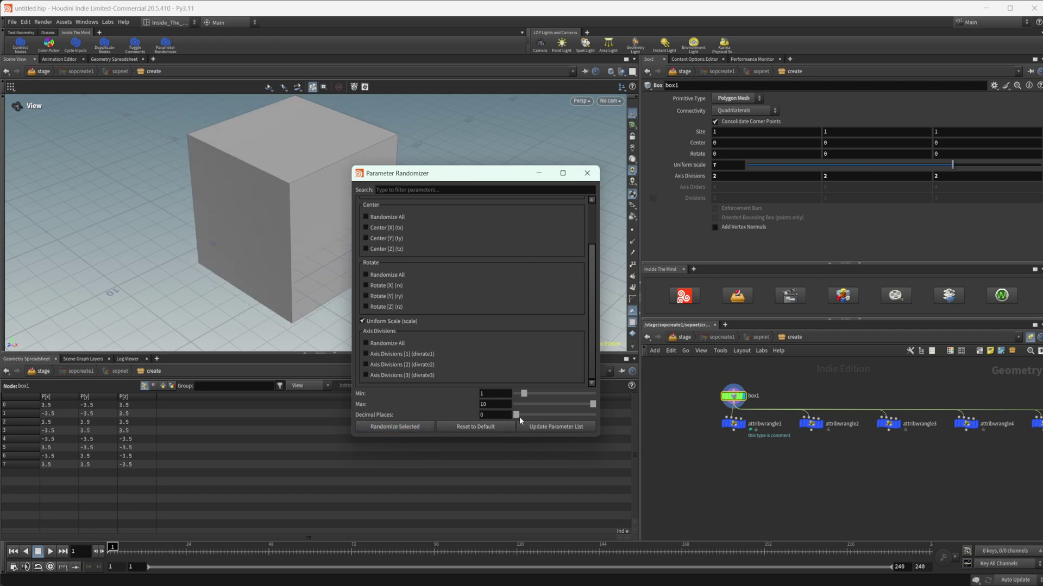
# - Randomize box1's uniform scale with 3 decimal places and repeatedly with 5 decimal places
pyautogui.moveTo(517, 419); pyautogui.dragTo(563, 420)
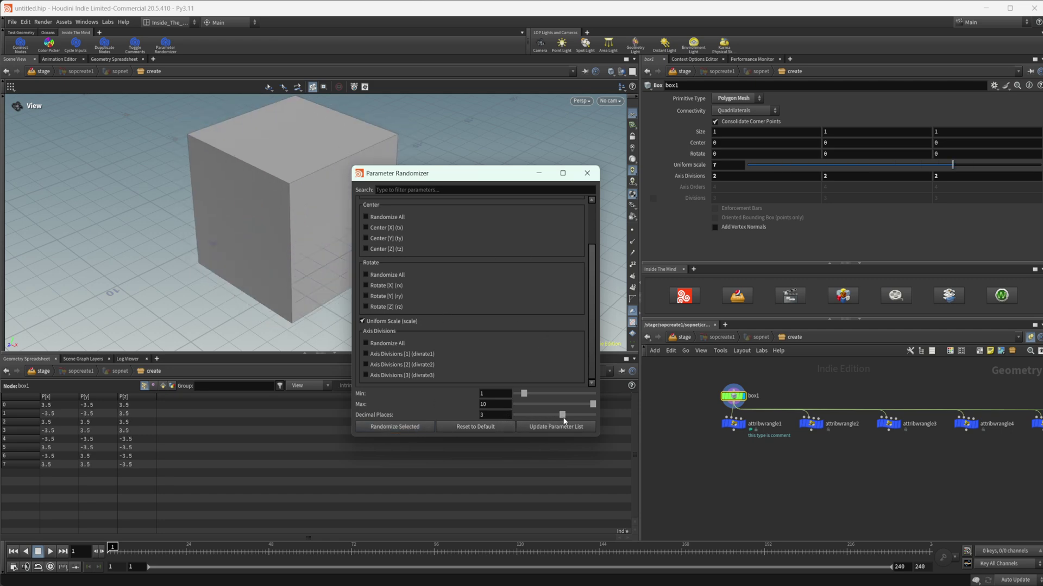
pyautogui.click(419, 428)
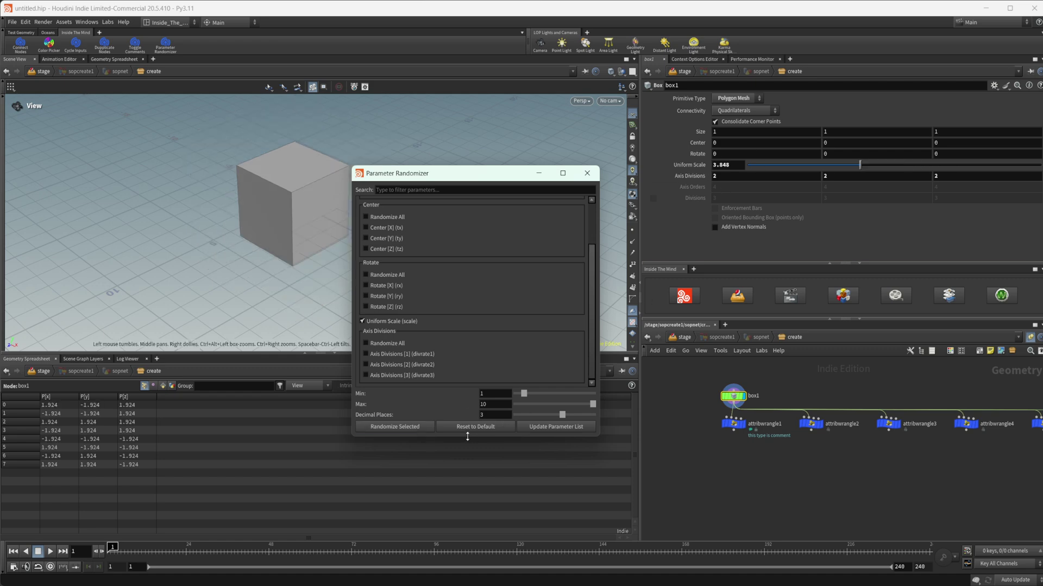
pyautogui.moveTo(562, 415); pyautogui.dragTo(593, 414)
pyautogui.click(421, 427)
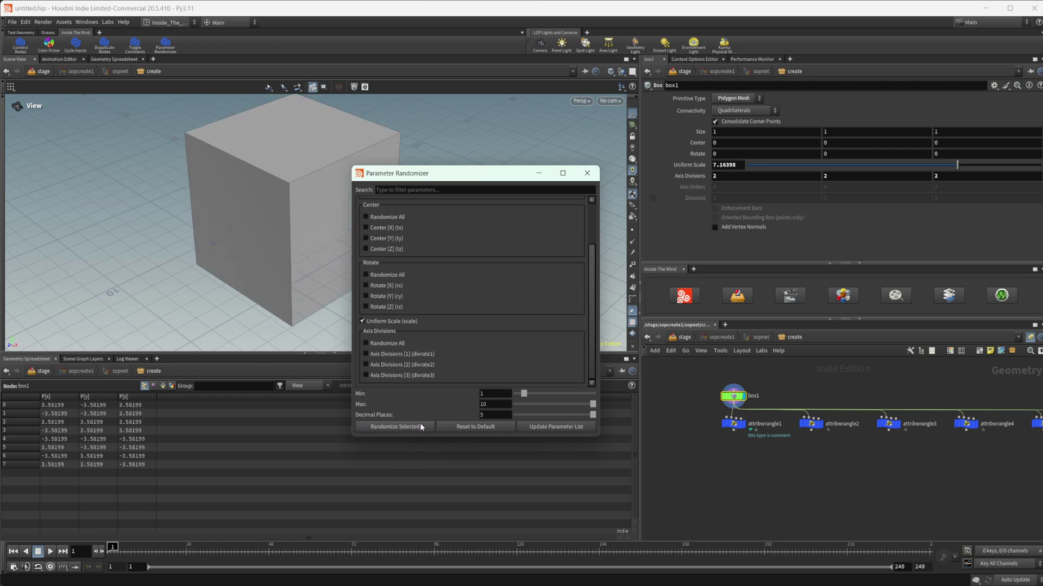
pyautogui.click(421, 427)
pyautogui.click(421, 427)
pyautogui.click(421, 427)
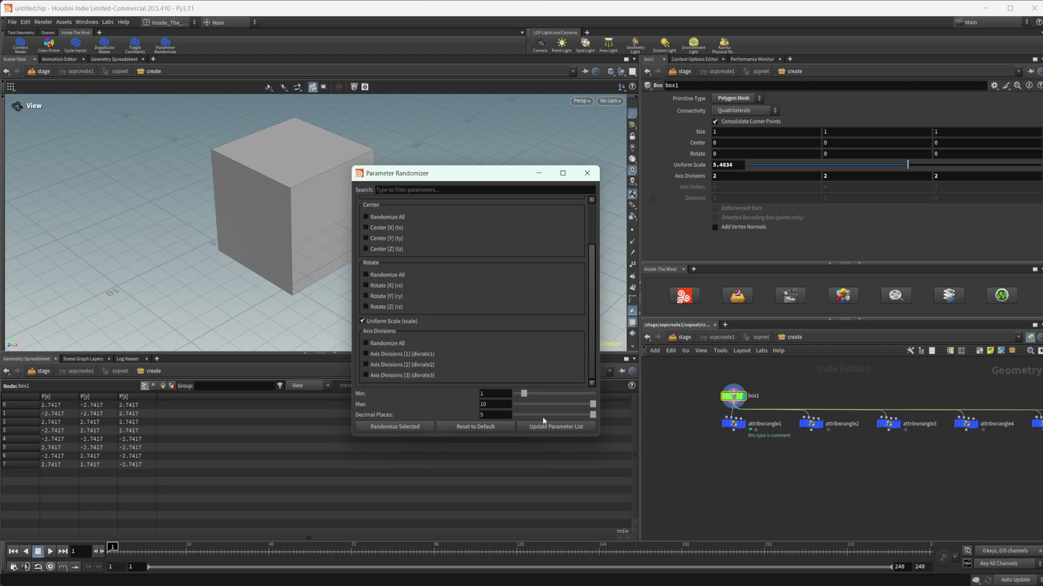
pyautogui.click(376, 428)
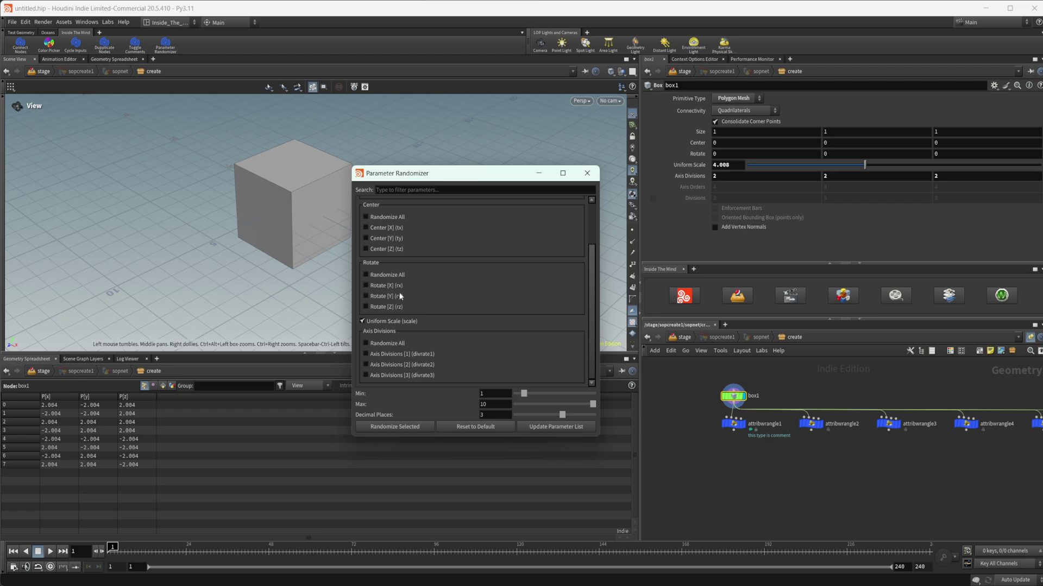
# - Switch the randomization from Uniform Scale to all Rotate parameters, with a range from 0 to 360
pyautogui.click(383, 275)
pyautogui.click(491, 393)
pyautogui.write('0')
pyautogui.press('Return')
pyautogui.click(504, 403)
pyautogui.write('360')
# - Randomize box1's X, Y and Z rotation several times
pyautogui.click(407, 431)
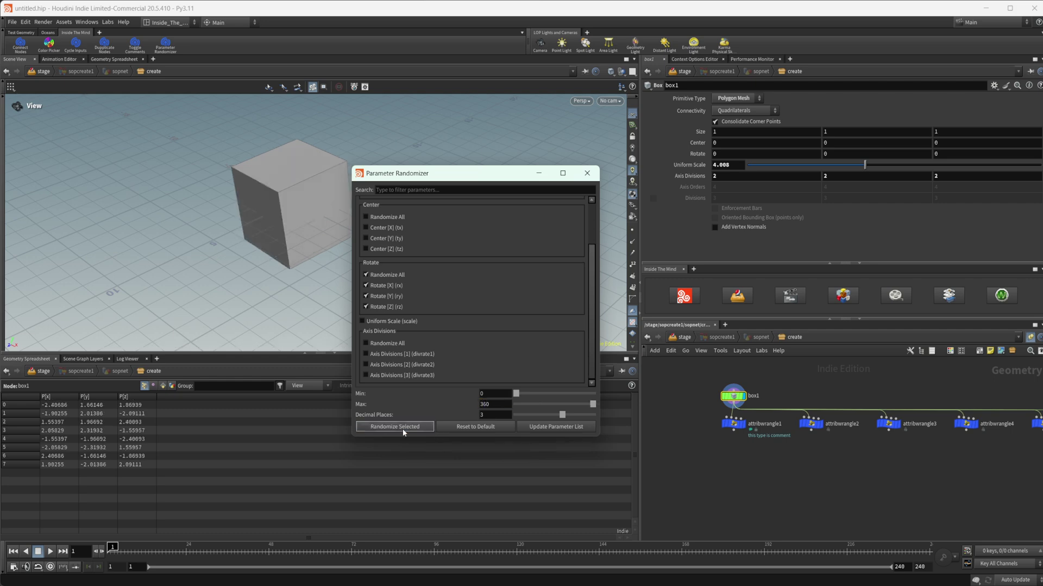
pyautogui.click(405, 432)
pyautogui.click(404, 432)
pyautogui.click(403, 429)
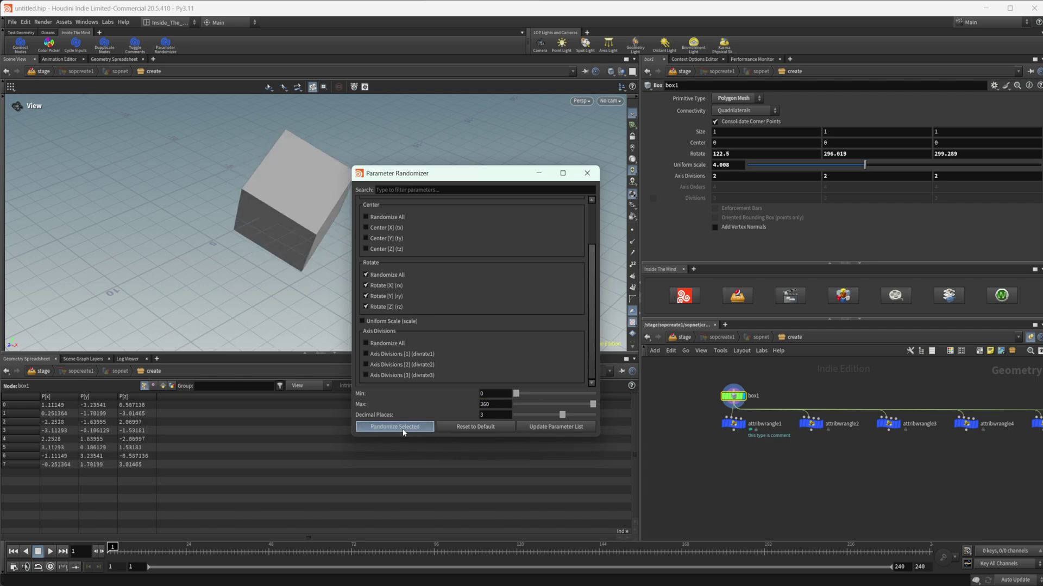
pyautogui.click(403, 429)
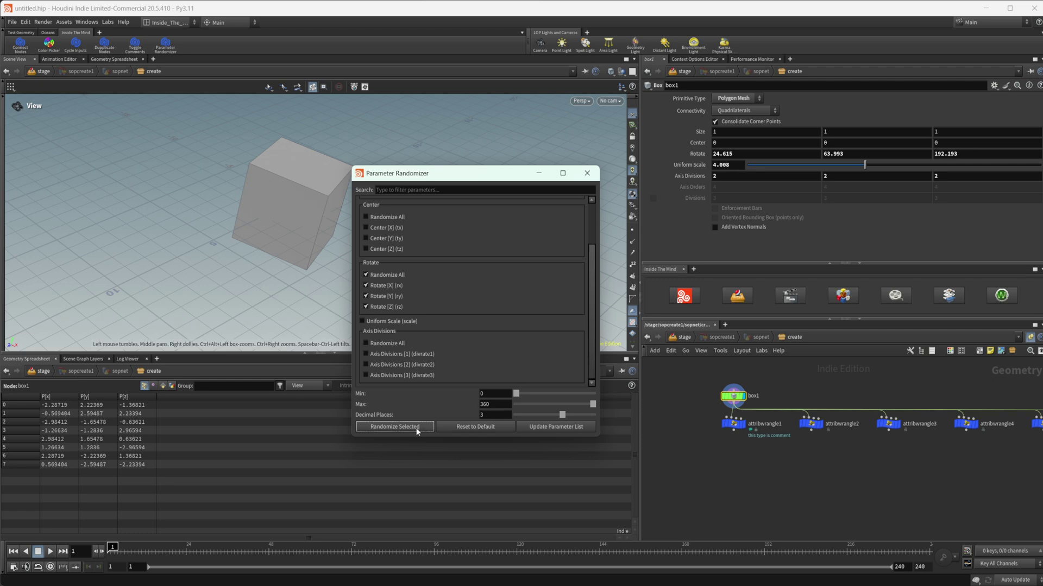
pyautogui.click(415, 429)
pyautogui.click(416, 429)
pyautogui.moveTo(243, 244); pyautogui.dragTo(278, 251)
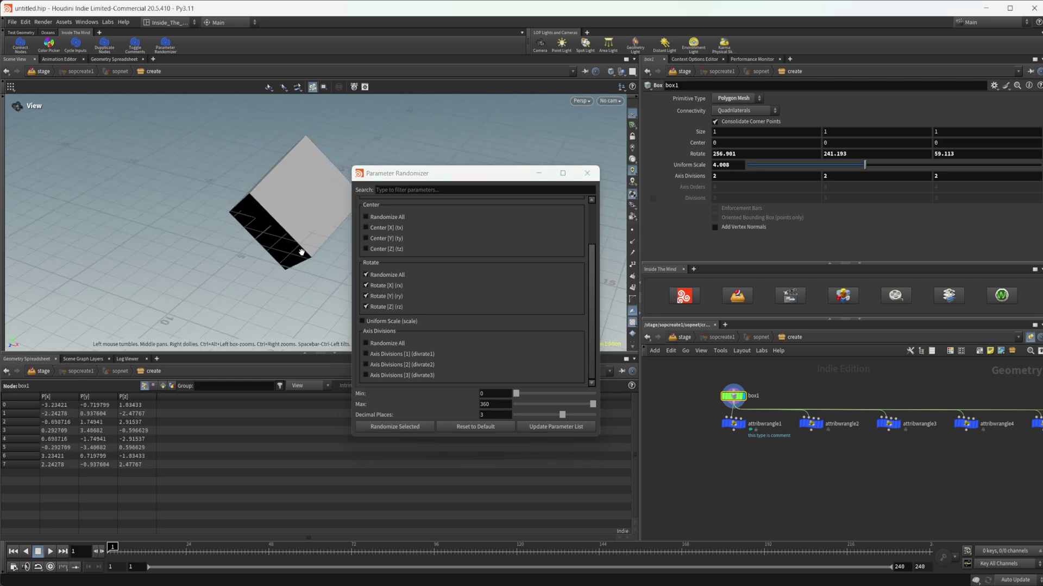
# - Add a Mountain node connected to box1's output, display it and bring its noise settings into view
pyautogui.moveTo(741, 481); pyautogui.dragTo(724, 468, button='middle')
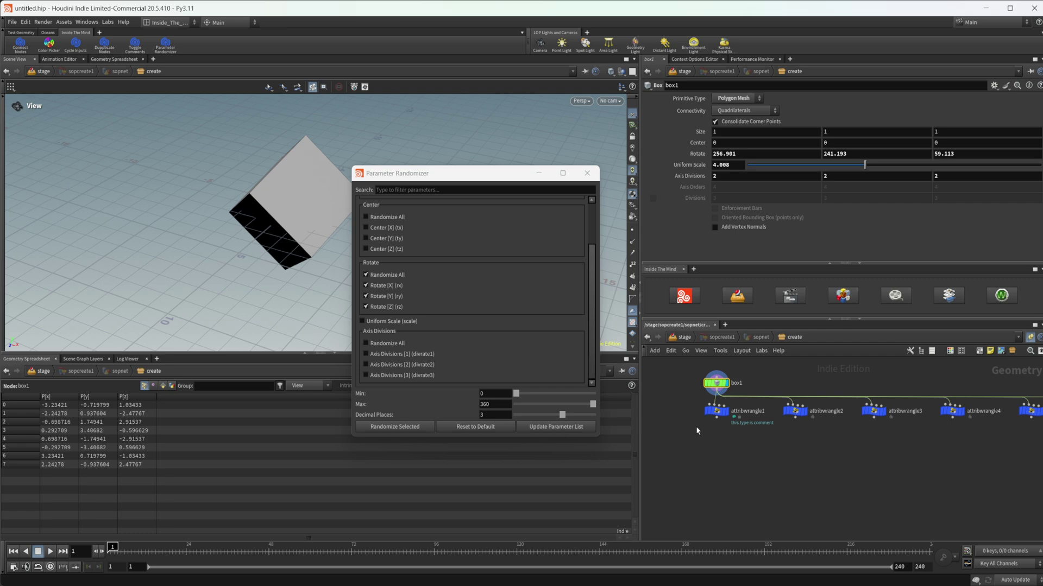
pyautogui.moveTo(696, 425); pyautogui.dragTo(709, 427, button='middle')
pyautogui.press('Tab')
pyautogui.write('mountain')
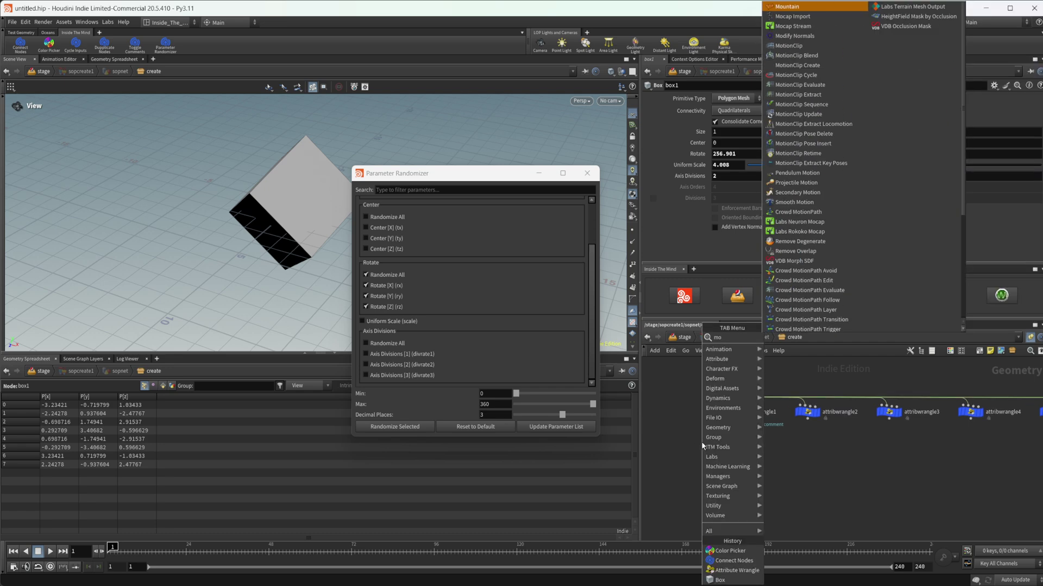
pyautogui.press('Return')
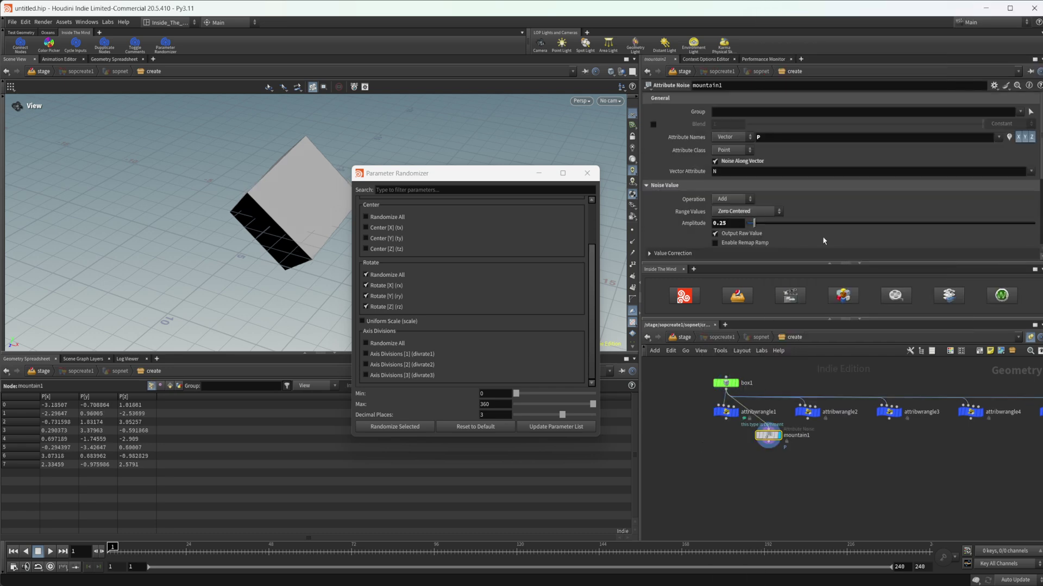
pyautogui.scroll(-3, 736, 168)
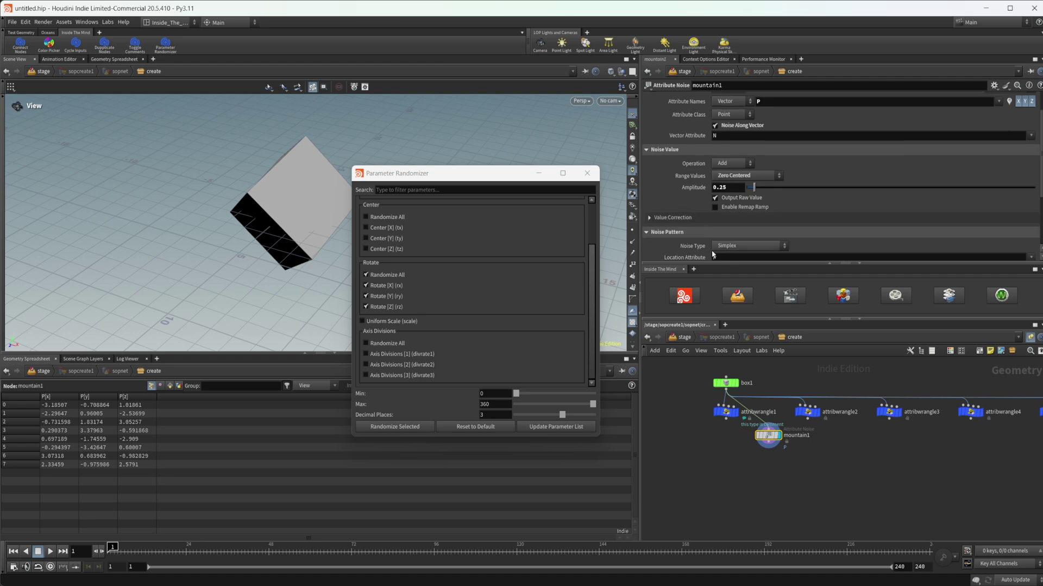
# - Randomize box1's rotation twice more and update the randomizer's parameter list for mountain1
pyautogui.click(404, 428)
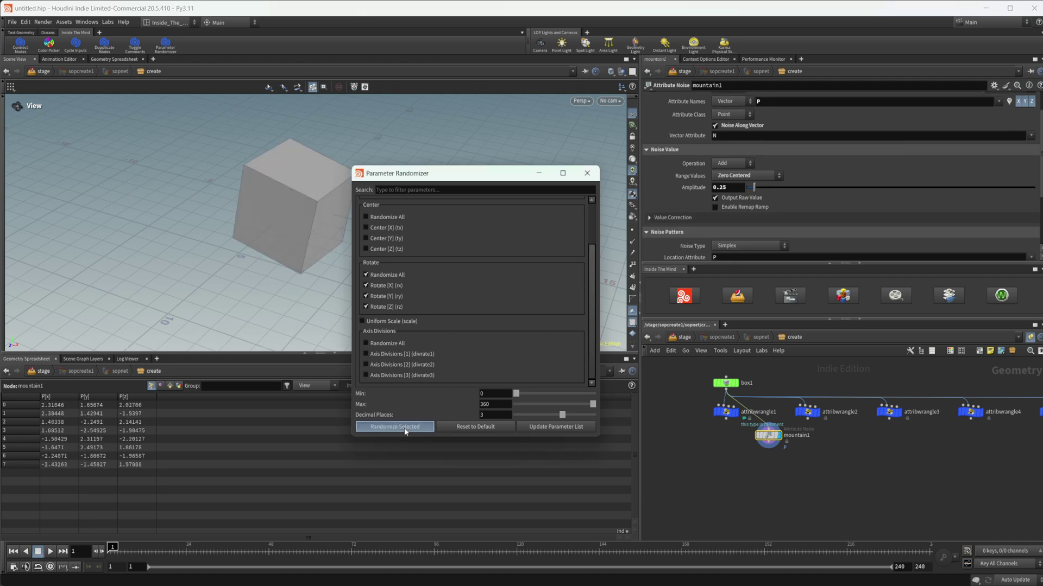
pyautogui.click(405, 428)
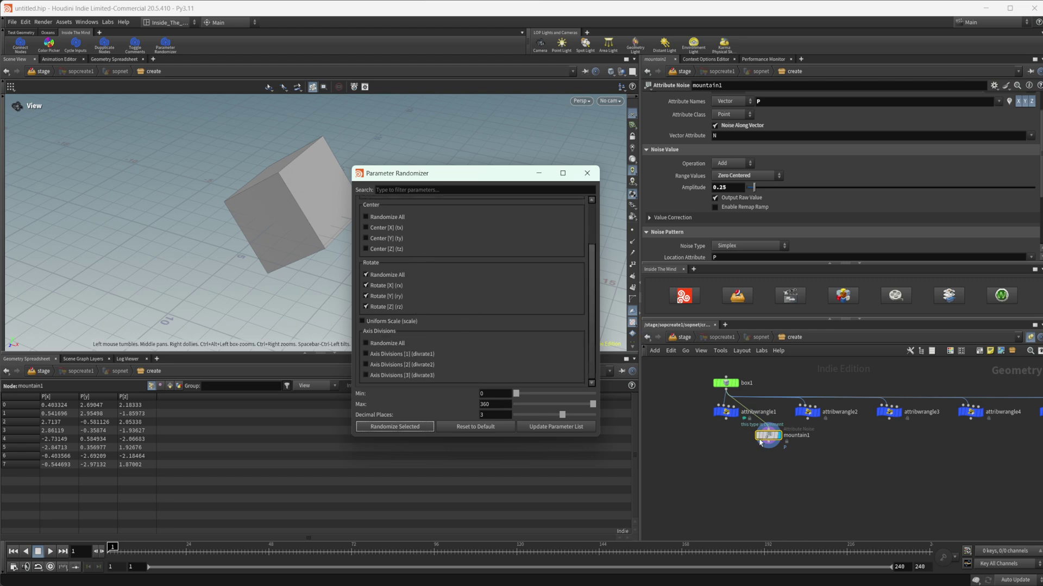
pyautogui.click(547, 428)
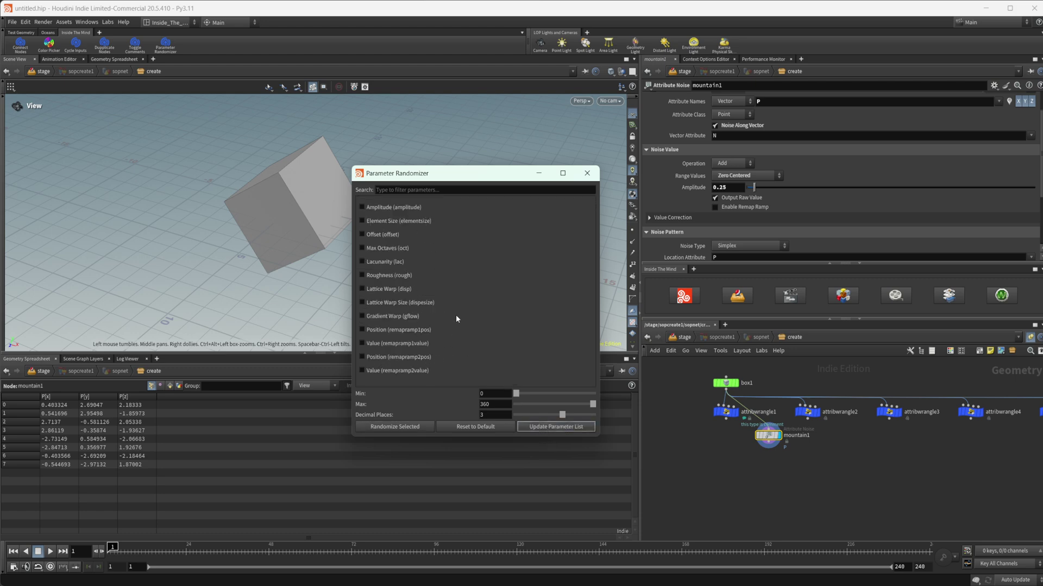
# - Randomize mountain1's Amplitude twice, with the minimum set to .5 and the maximum to 3
pyautogui.click(408, 208)
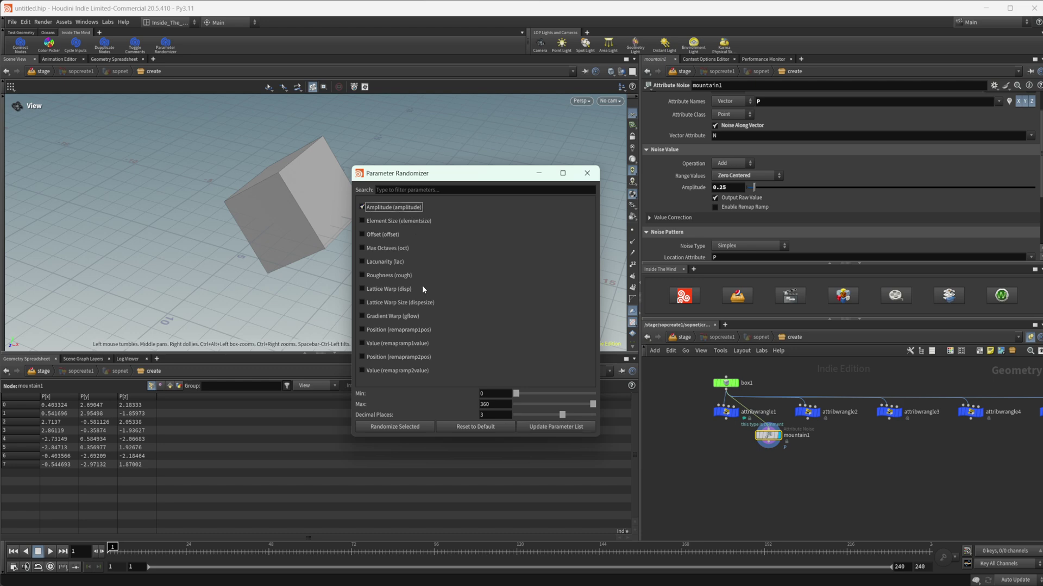
pyautogui.doubleClick(492, 394)
pyautogui.write('.5')
pyautogui.press('Return')
pyautogui.doubleClick(496, 404)
pyautogui.write('3')
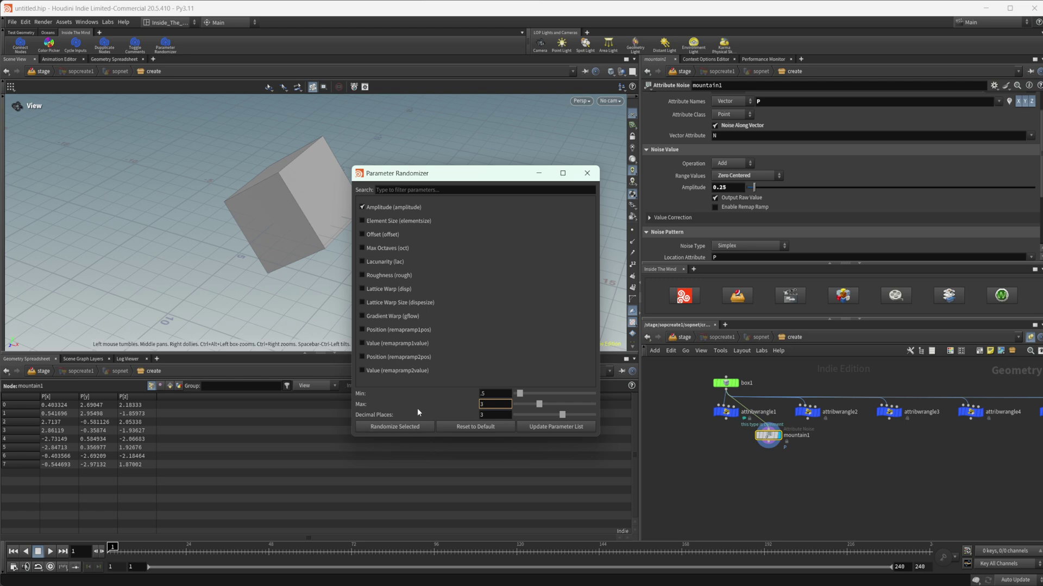
pyautogui.click(414, 427)
pyautogui.click(411, 428)
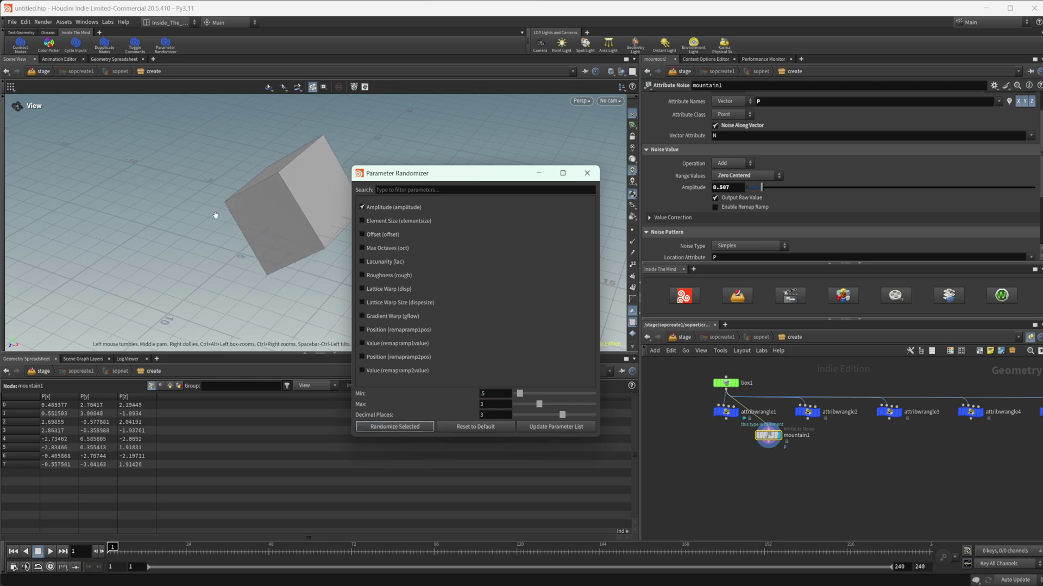
# - Raise box1's Axis Divisions to 6 on every axis and randomize mountain1's Amplitude repeatedly
pyautogui.click(725, 383)
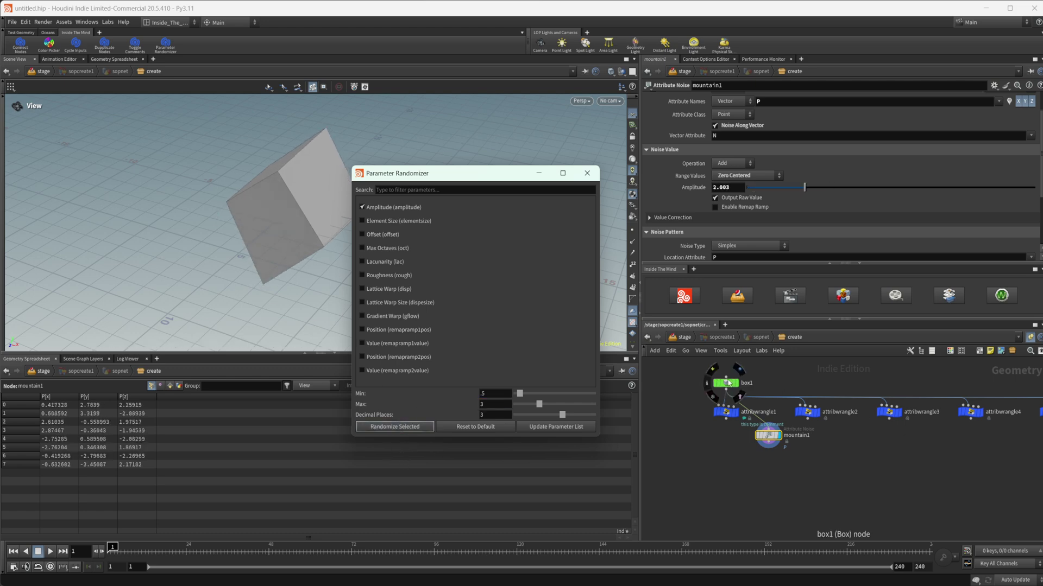
pyautogui.moveTo(698, 176); pyautogui.dragTo(721, 177, button='middle')
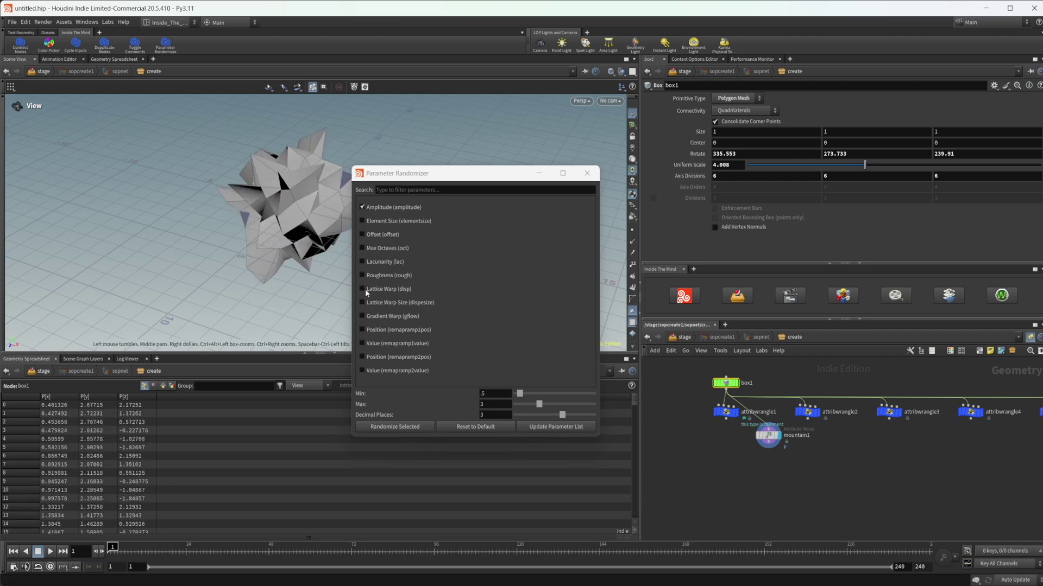
pyautogui.click(400, 427)
pyautogui.click(400, 427)
pyautogui.click(401, 426)
pyautogui.click(401, 426)
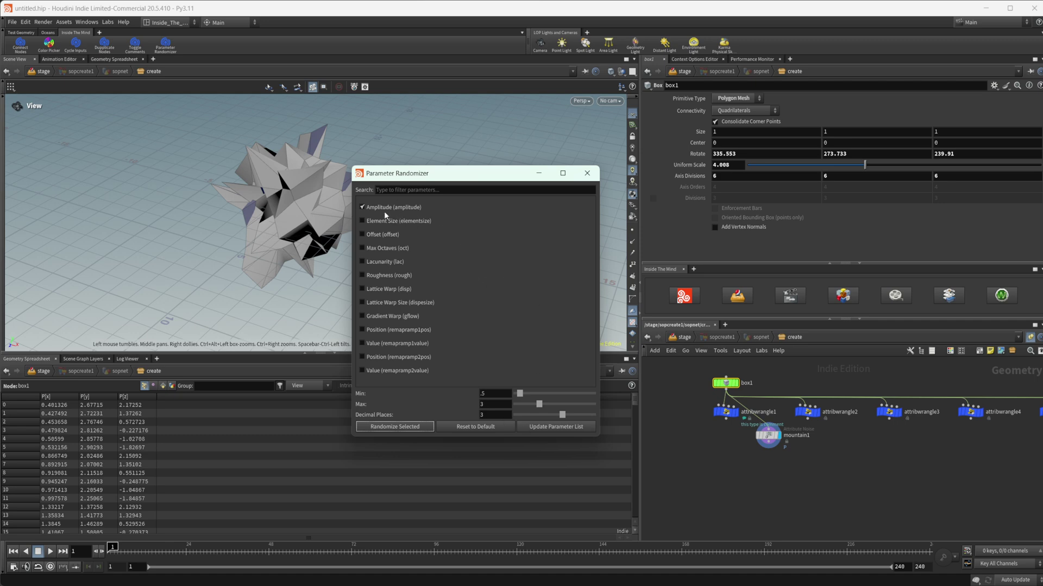
# - Open the Edit Parameter Interface for mountain1, filter its existing parameters by ampl and inspect the definition of Amplitude (amplitude)
pyautogui.click(776, 438)
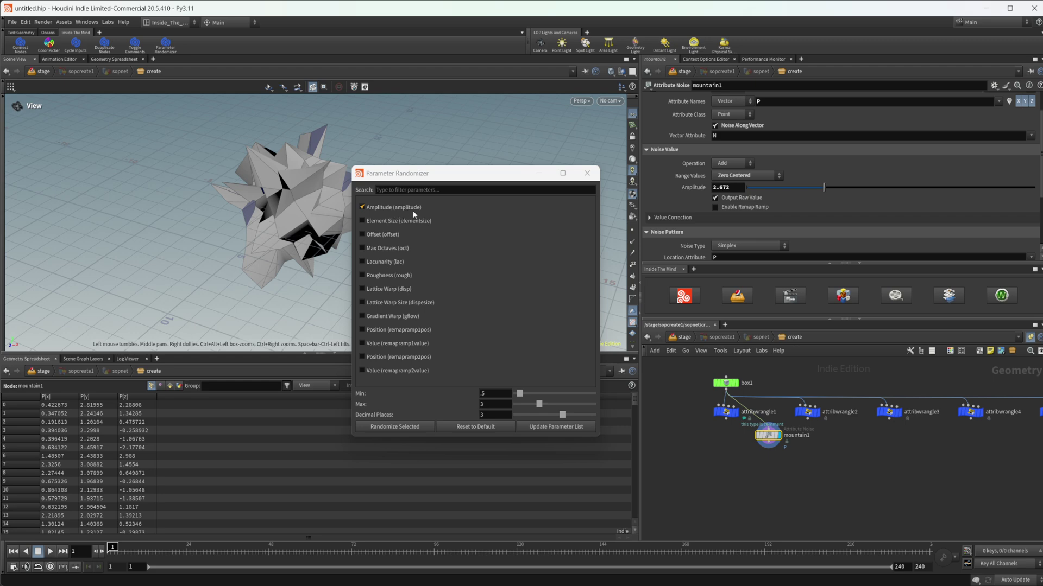
pyautogui.click(994, 85)
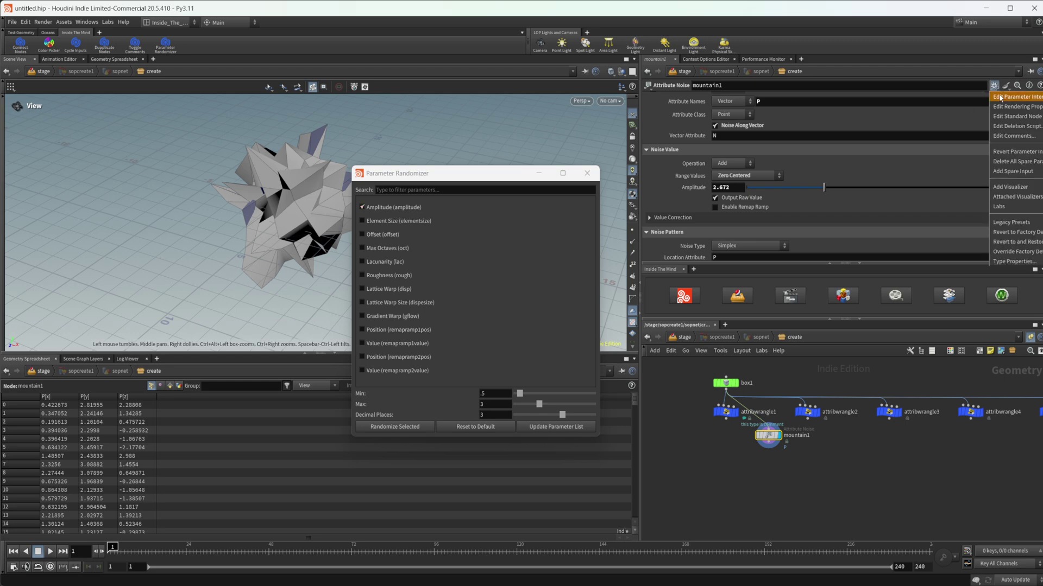
pyautogui.click(1009, 103)
pyautogui.moveTo(691, 15); pyautogui.dragTo(632, 140)
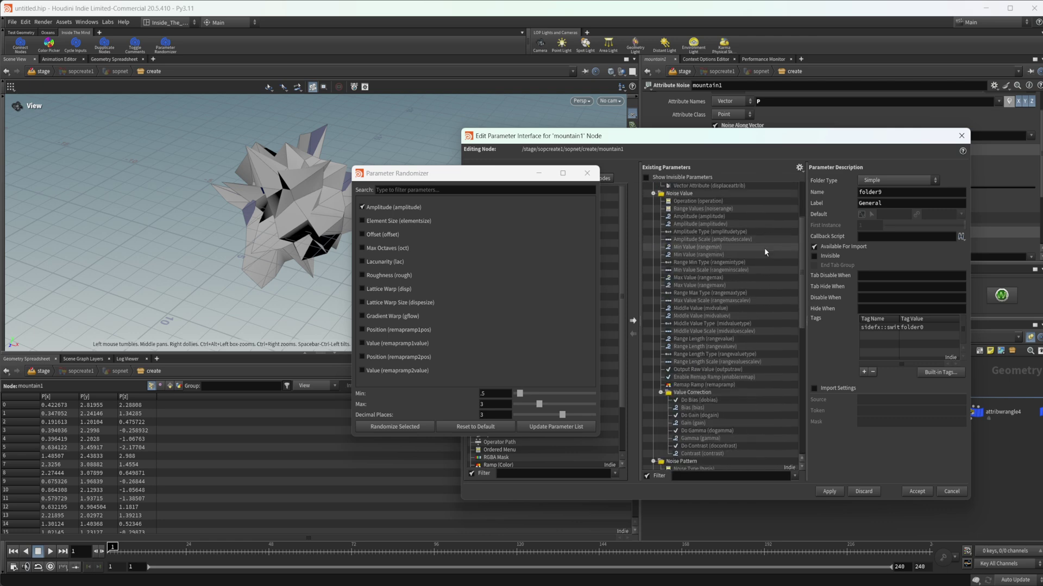
pyautogui.scroll(-10, 764, 248)
pyautogui.click(687, 476)
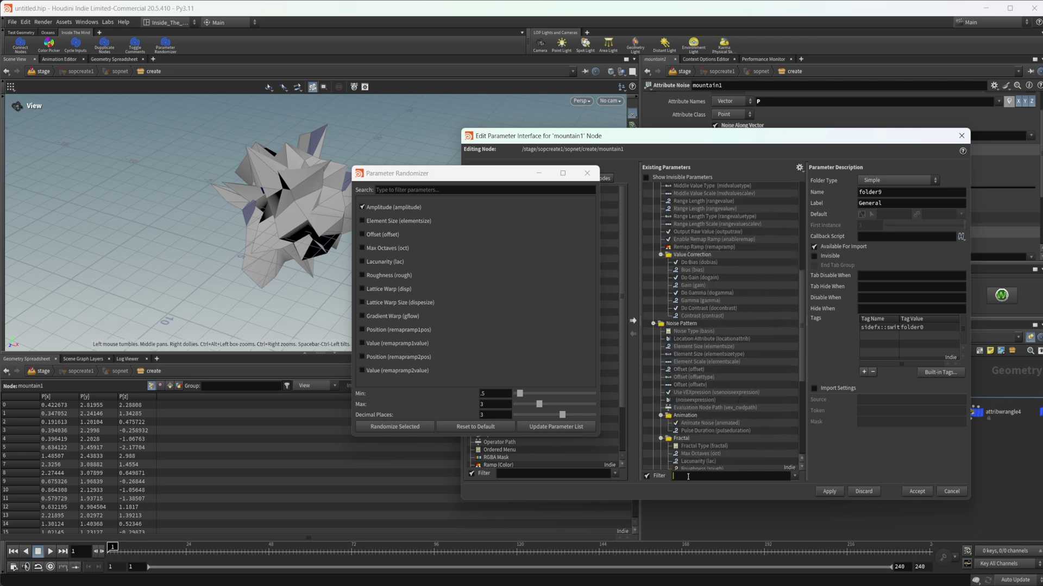
pyautogui.write('ampl')
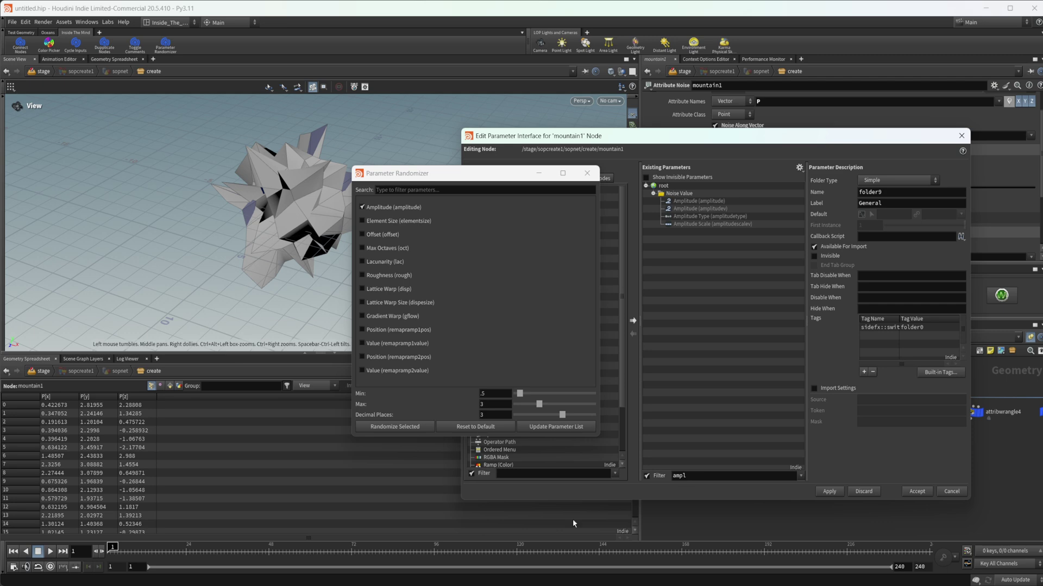
pyautogui.click(708, 201)
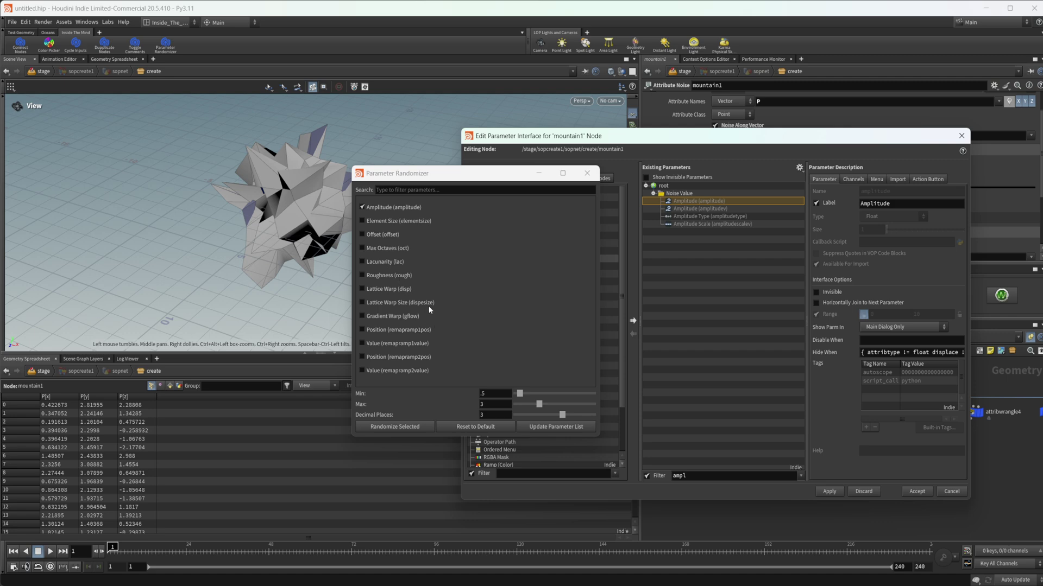
# - Filter mountain1's existing parameters by octave, inspect the Max Octaves definition and close the parameter interface editor
pyautogui.click(732, 405)
pyautogui.doubleClick(679, 476)
pyautogui.write('o')
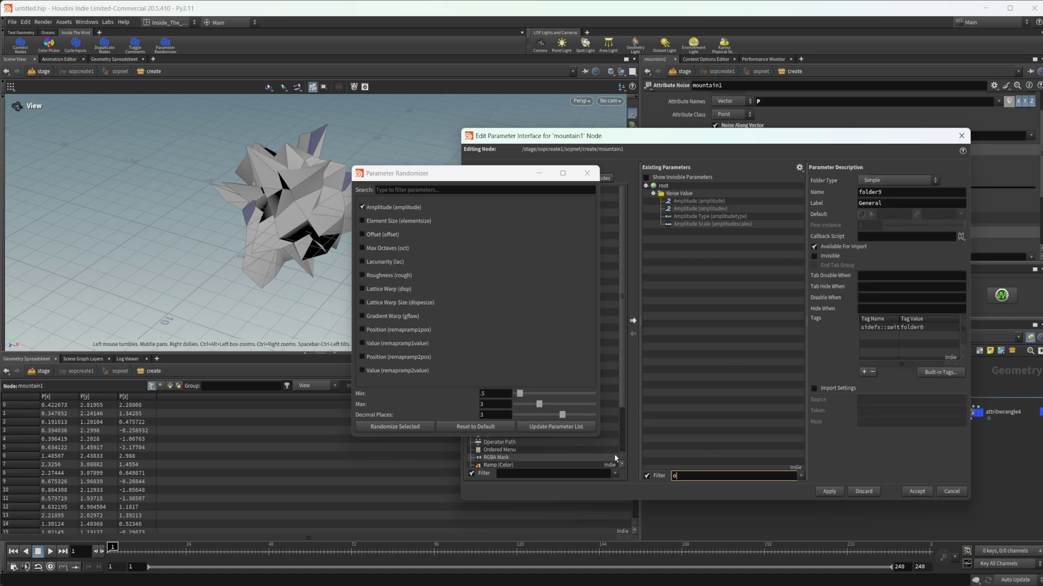
pyautogui.write('ctave')
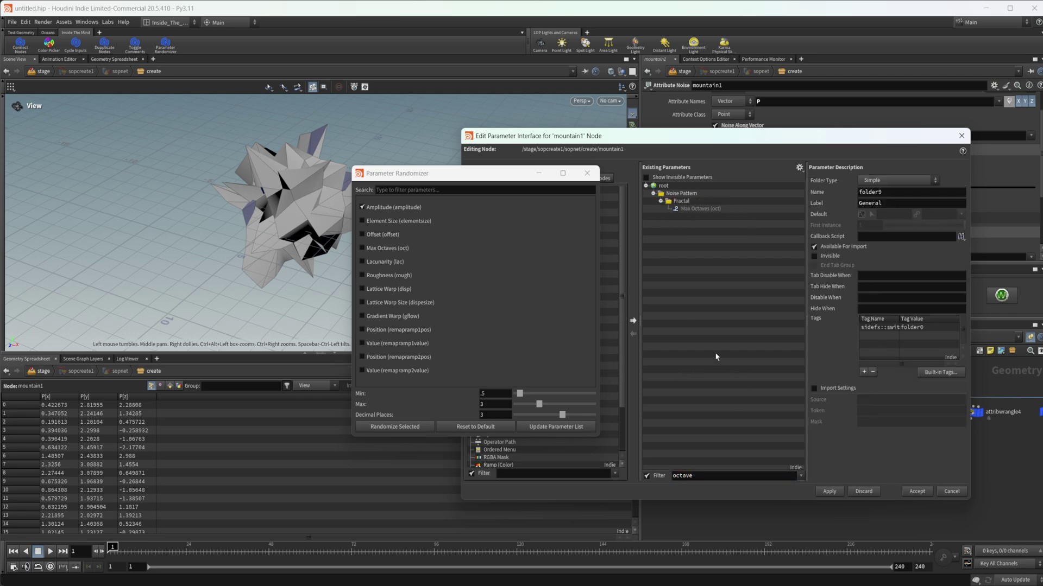
pyautogui.click(704, 211)
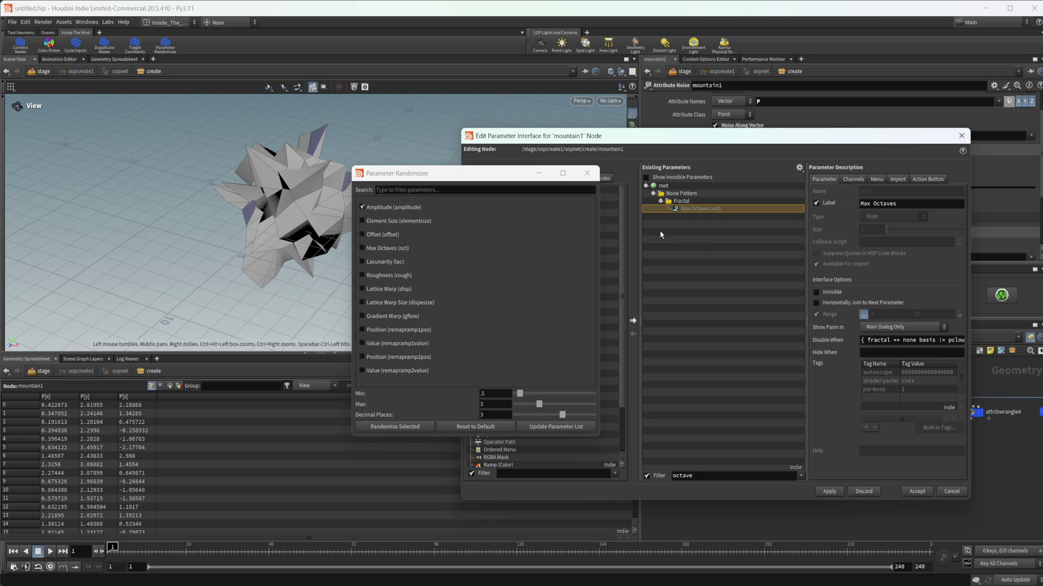
pyautogui.click(961, 136)
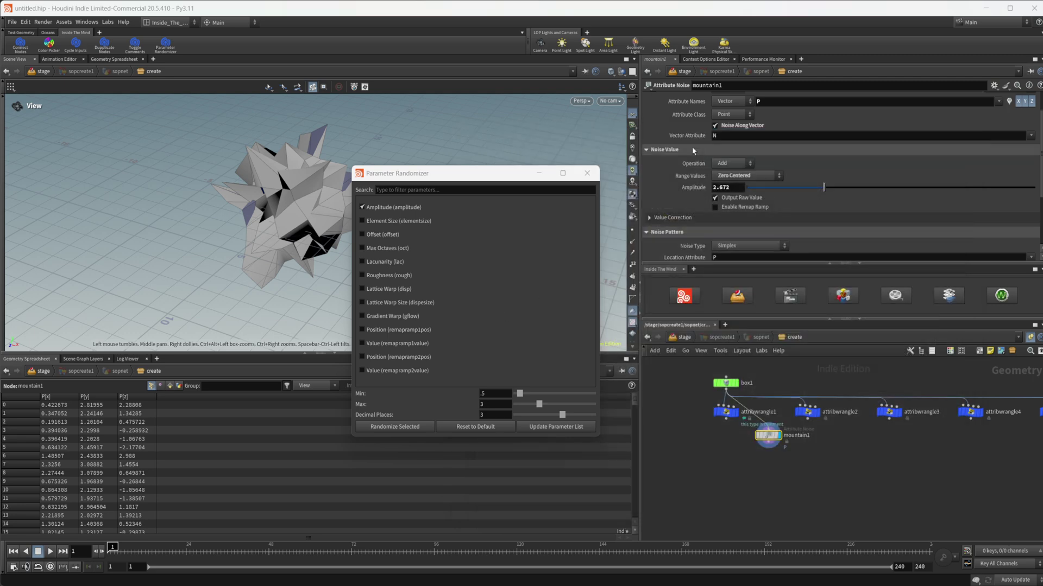
pyautogui.scroll(3, 685, 135)
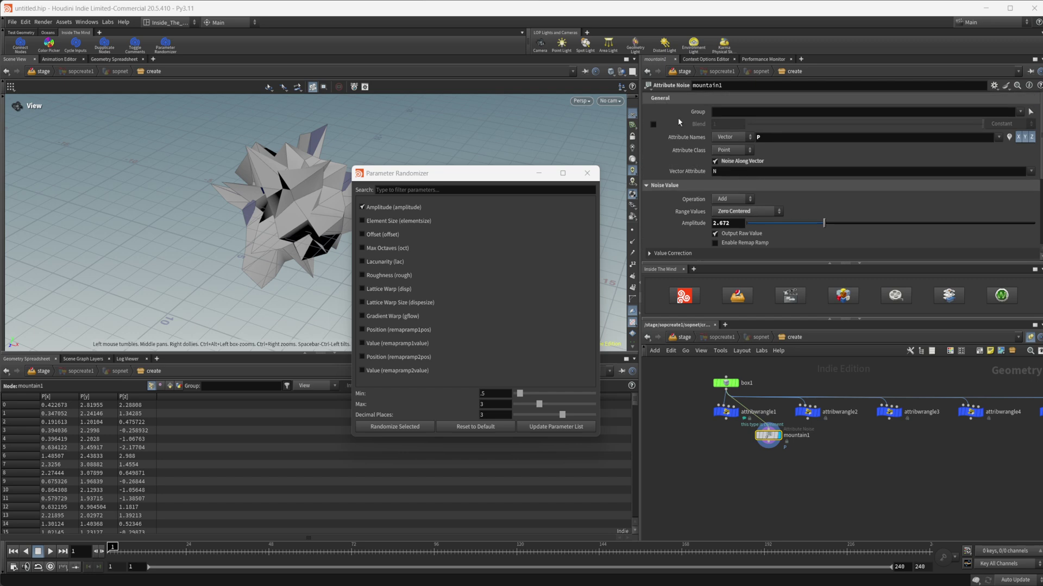
pyautogui.scroll(-3, 679, 125)
pyautogui.moveTo(691, 190)
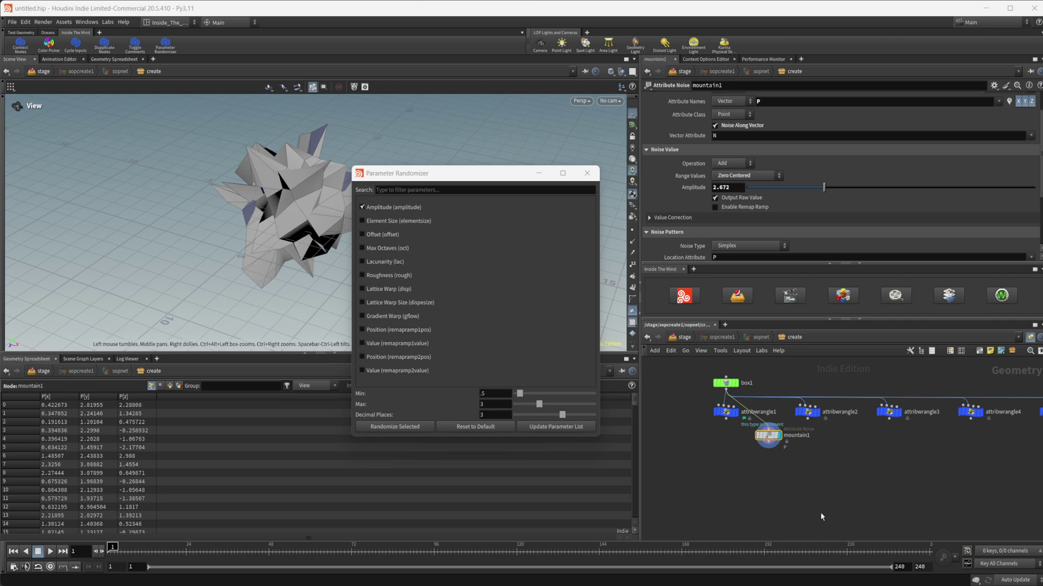
pyautogui.scroll(-3, 772, 491)
pyautogui.scroll(2, 799, 477)
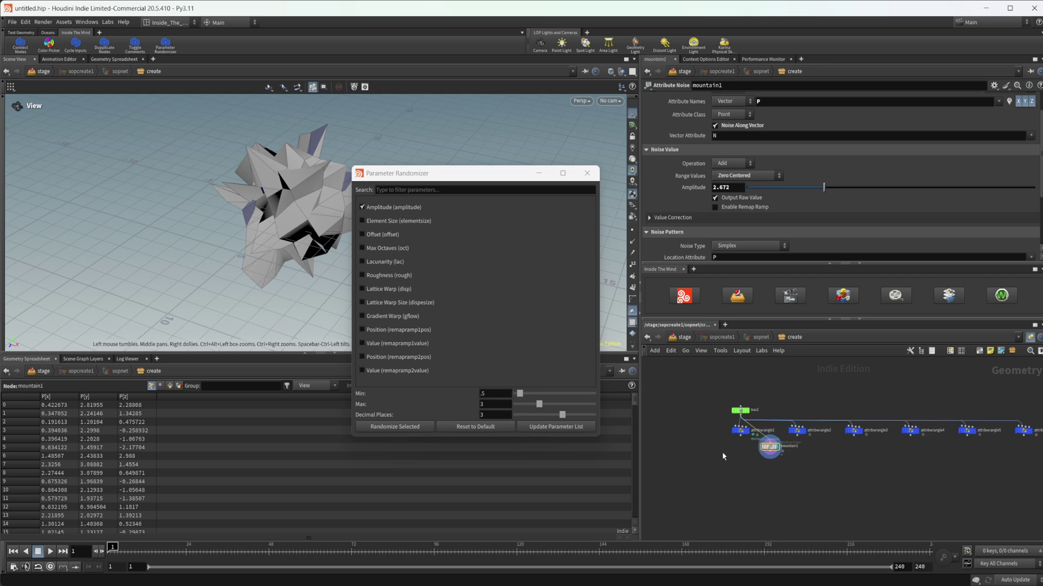
pyautogui.scroll(2, 758, 472)
pyautogui.moveTo(821, 477); pyautogui.dragTo(789, 491, button='middle')
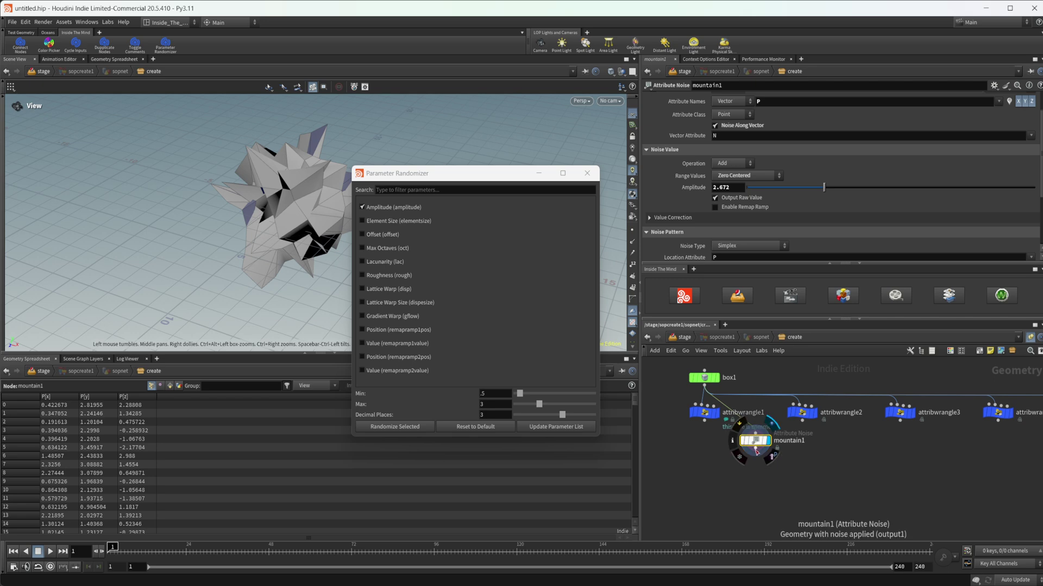
pyautogui.click(755, 456)
pyautogui.press('Escape')
pyautogui.click(705, 429)
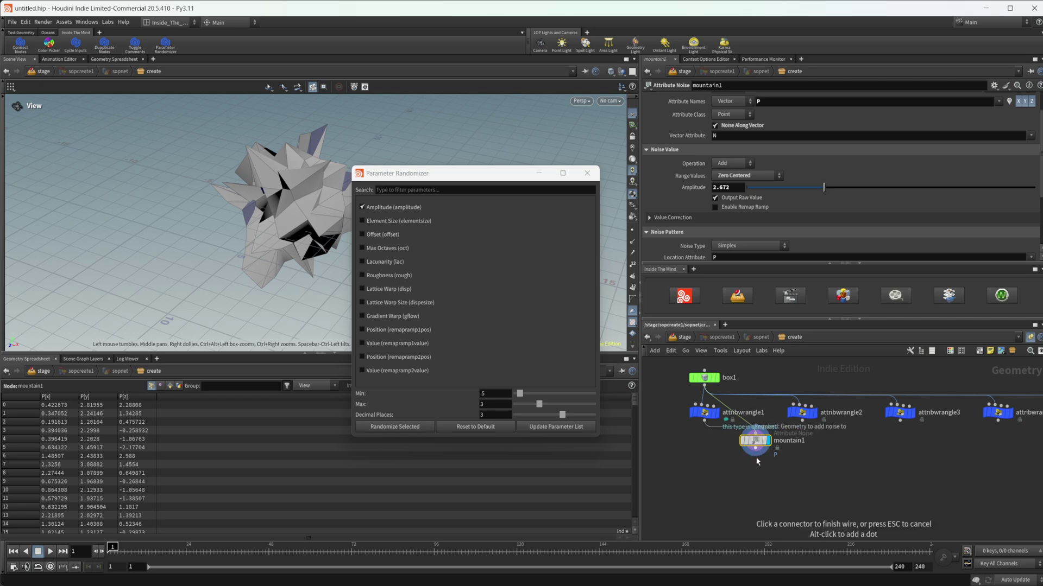
pyautogui.press('Escape')
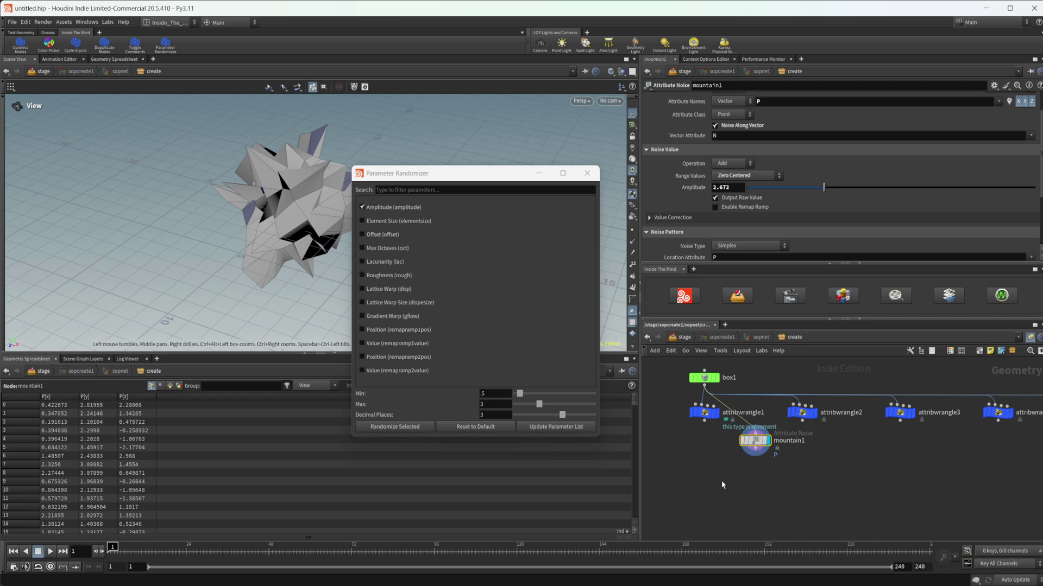